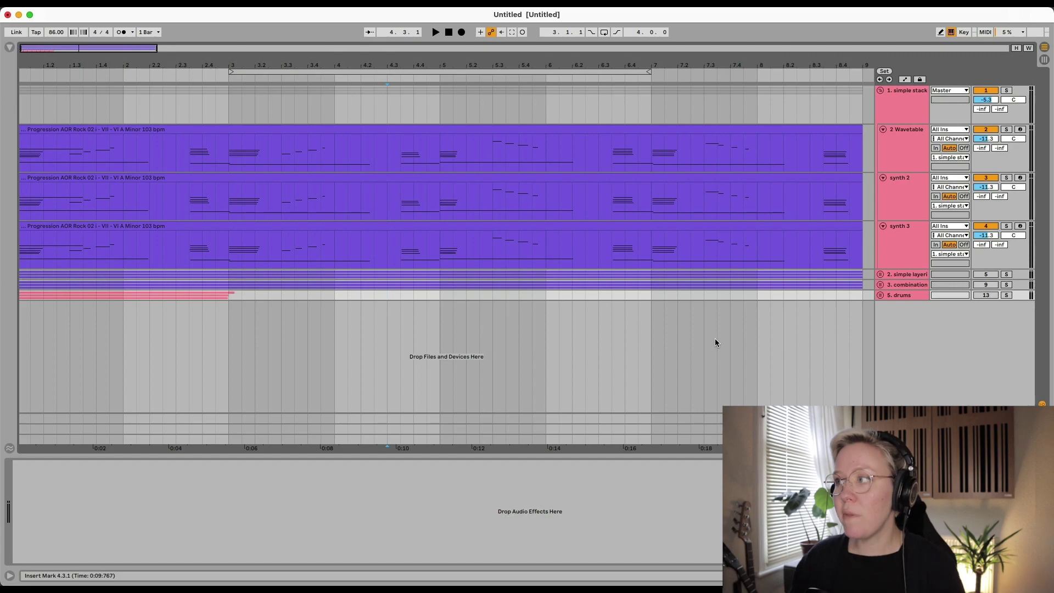
# Compare the three synth layers' Wavetable settings and solo the 2 Wavetable layer.
pyautogui.click(901, 160)
pyautogui.click(895, 219)
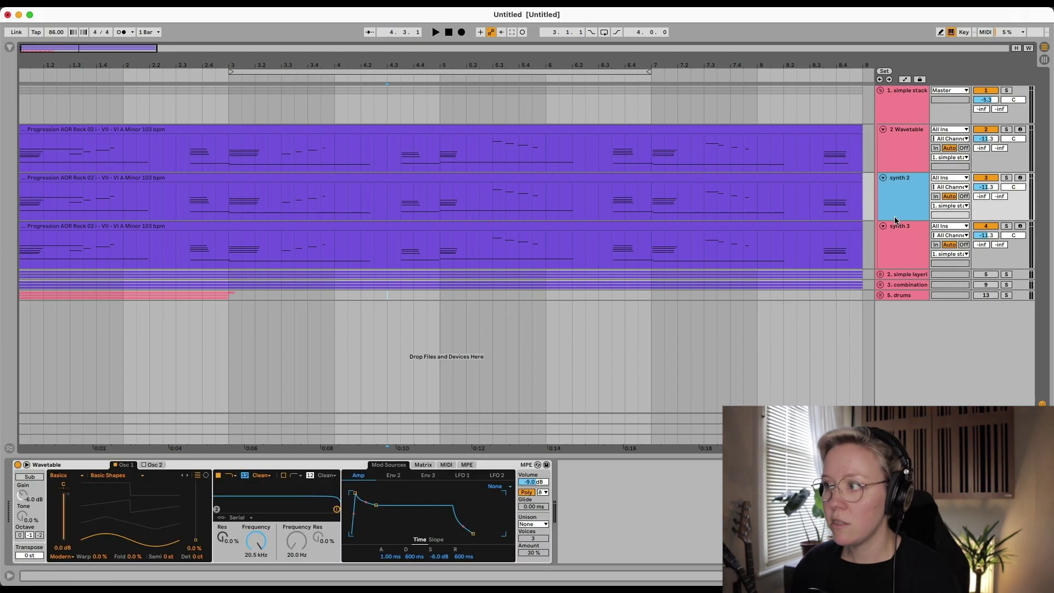
pyautogui.click(898, 225)
pyautogui.click(900, 187)
pyautogui.click(901, 148)
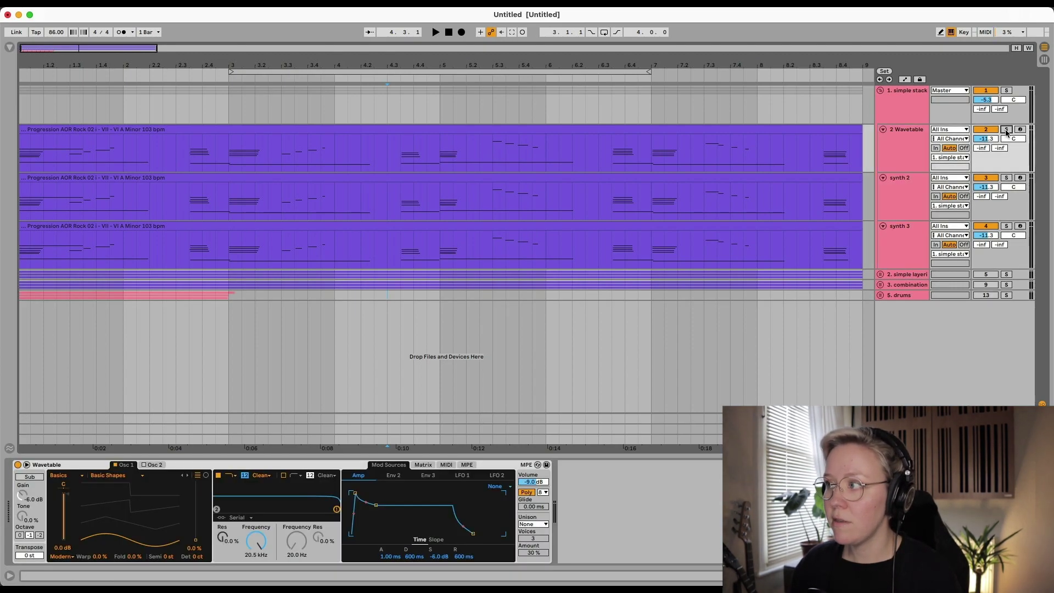
pyautogui.hscroll(-1, 43, 167)
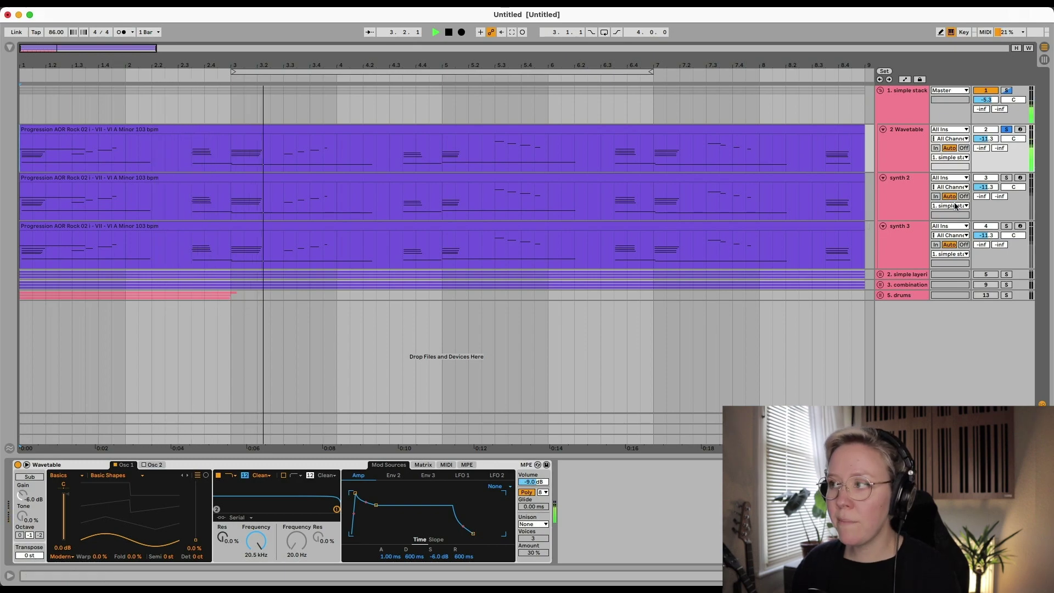
# Recheck the synth 2 and synth 3 Wavetable settings, then zoom out to fit the whole progression.
pyautogui.click(905, 194)
pyautogui.click(900, 237)
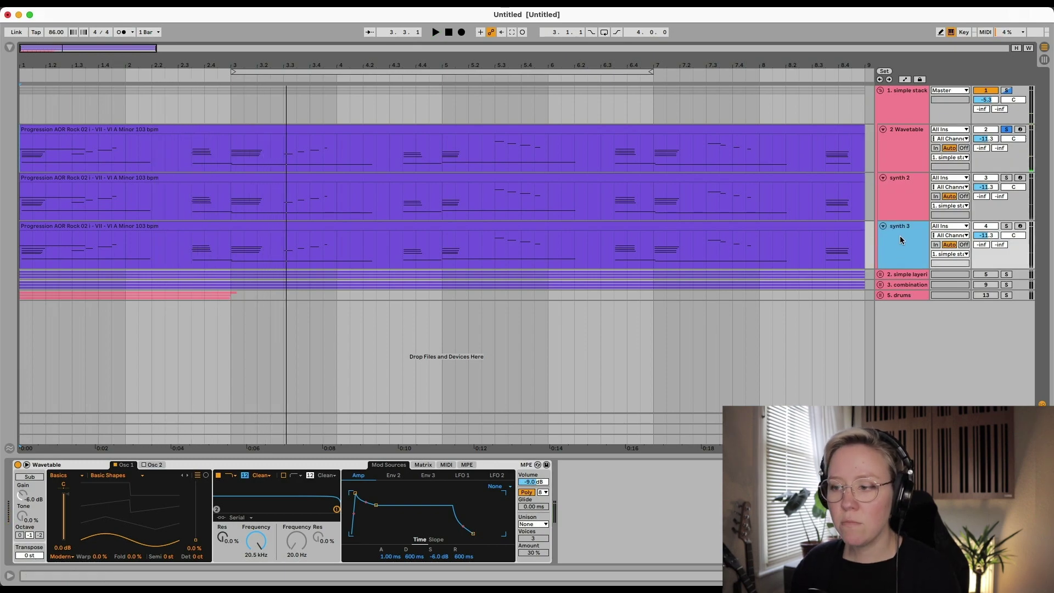
pyautogui.click(900, 195)
pyautogui.click(901, 156)
pyautogui.click(901, 193)
pyautogui.click(903, 246)
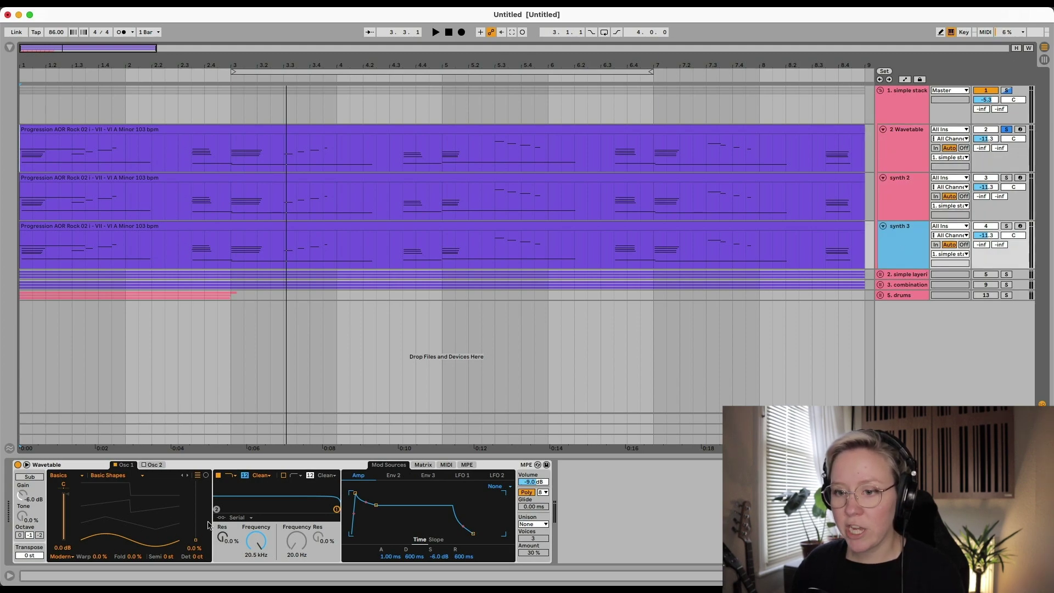
pyautogui.press('-')
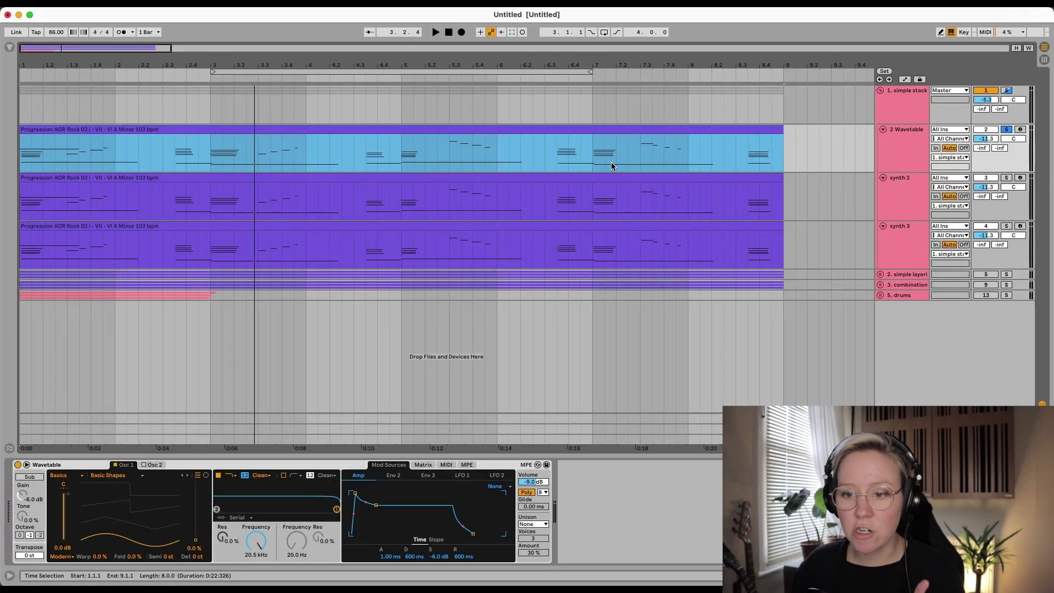
# Set synth 2's Osc 1 to +12 st with 0 ct detune while soloed, then stop playback.
pyautogui.click(906, 206)
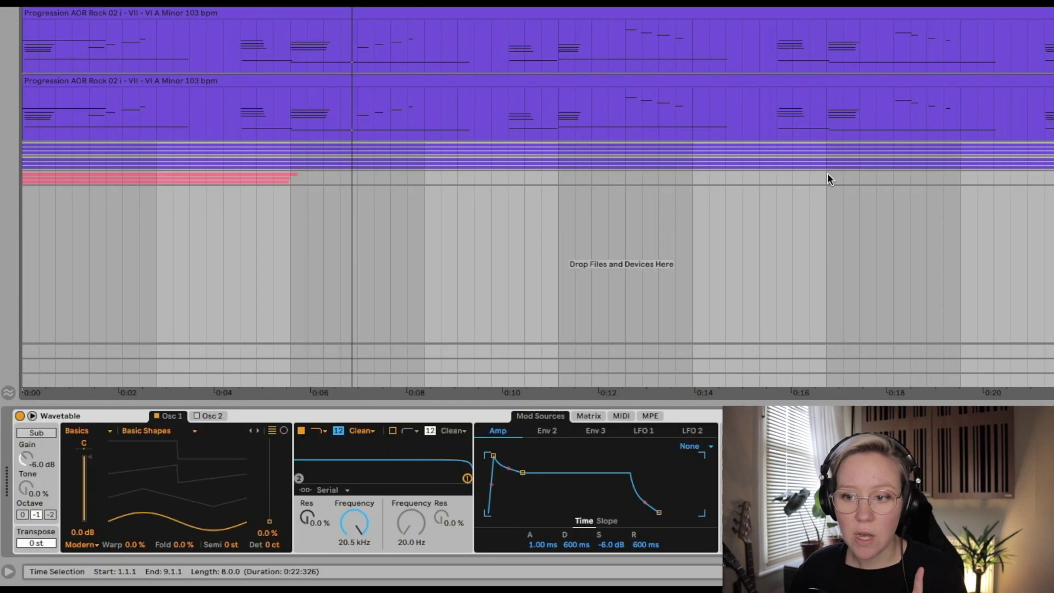
pyautogui.click(272, 546)
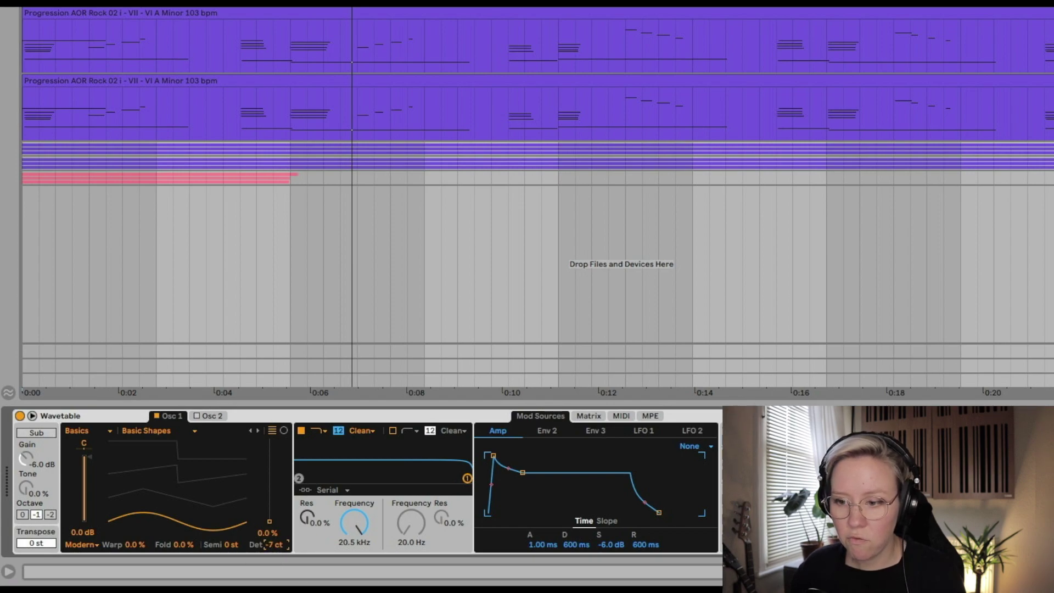
pyautogui.press('Down')
pyautogui.press('Down')
pyautogui.press('Down')
pyautogui.press('Down')
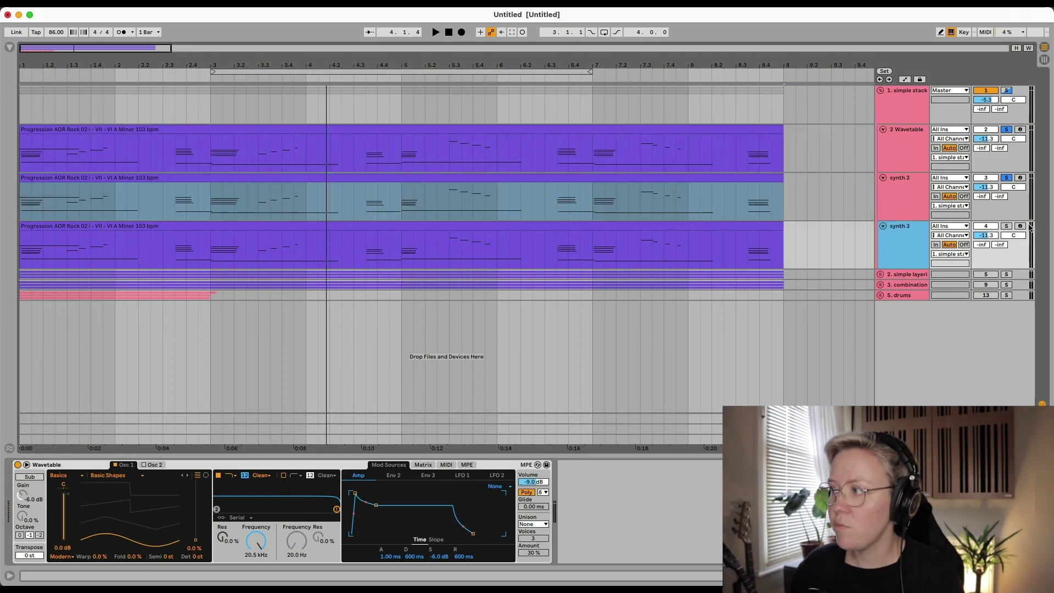
pyautogui.click(1007, 227)
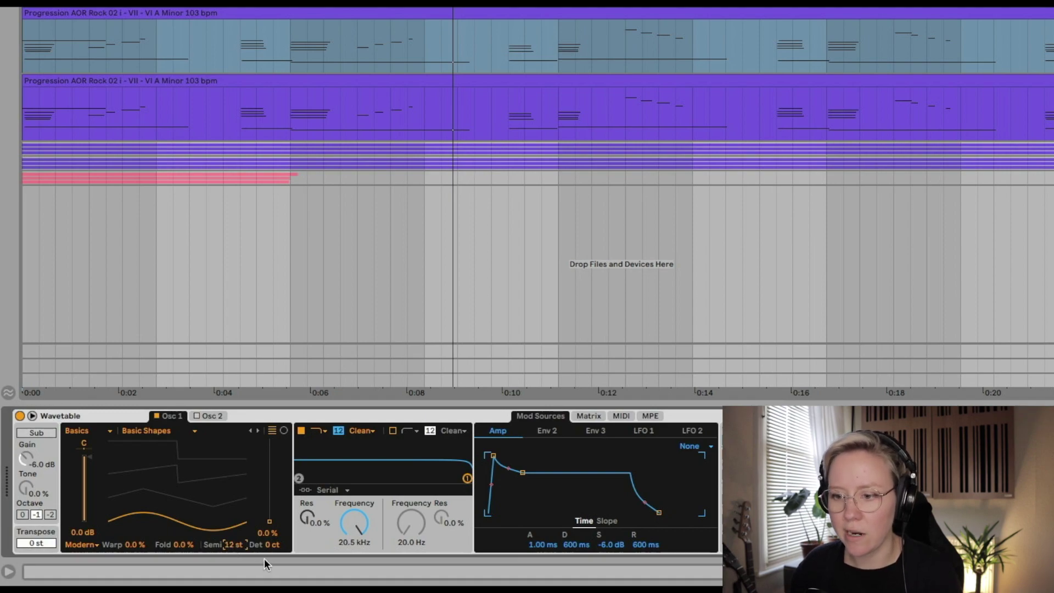
pyautogui.click(272, 544)
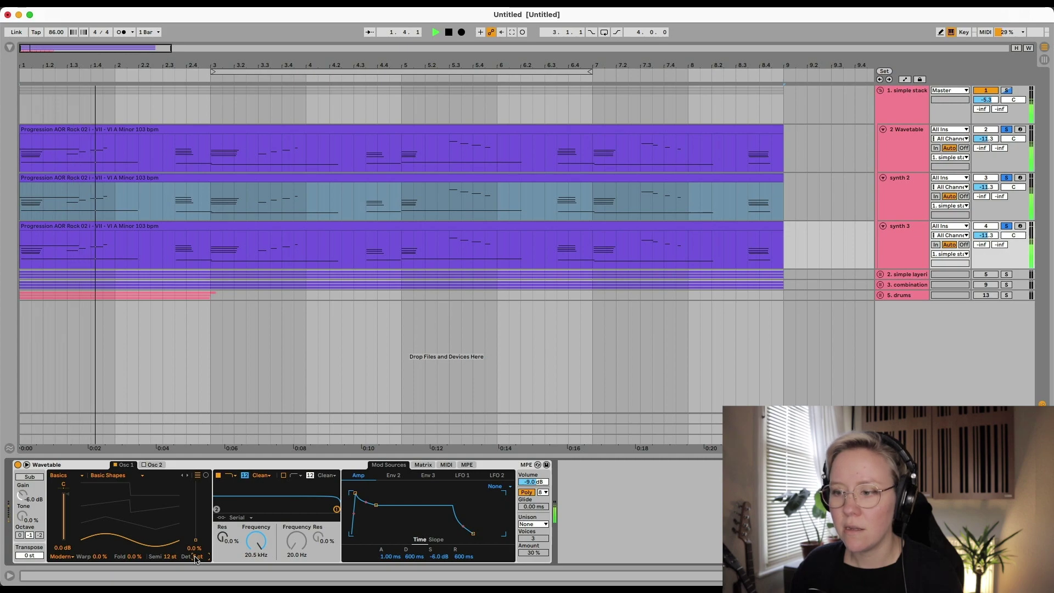
pyautogui.press('space')
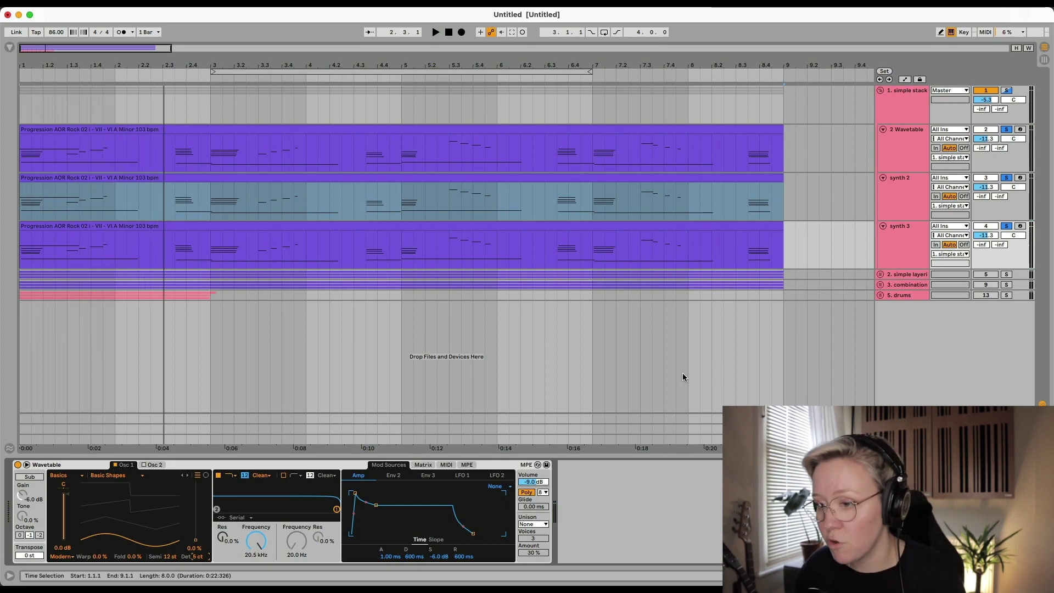
# Play the arrangement from the start to hear the layered synths.
pyautogui.press('space')
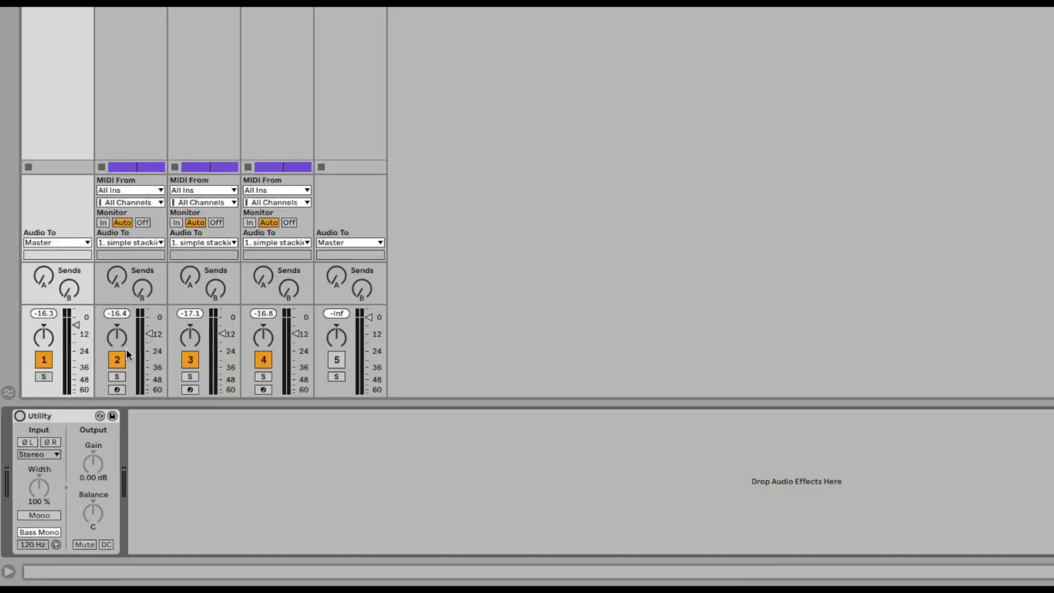
# Pan the first synth slightly left, enable Bass Mono at 120 Hz, and widen the group to 400 %.
pyautogui.moveTo(117, 336); pyautogui.dragTo(116, 339)
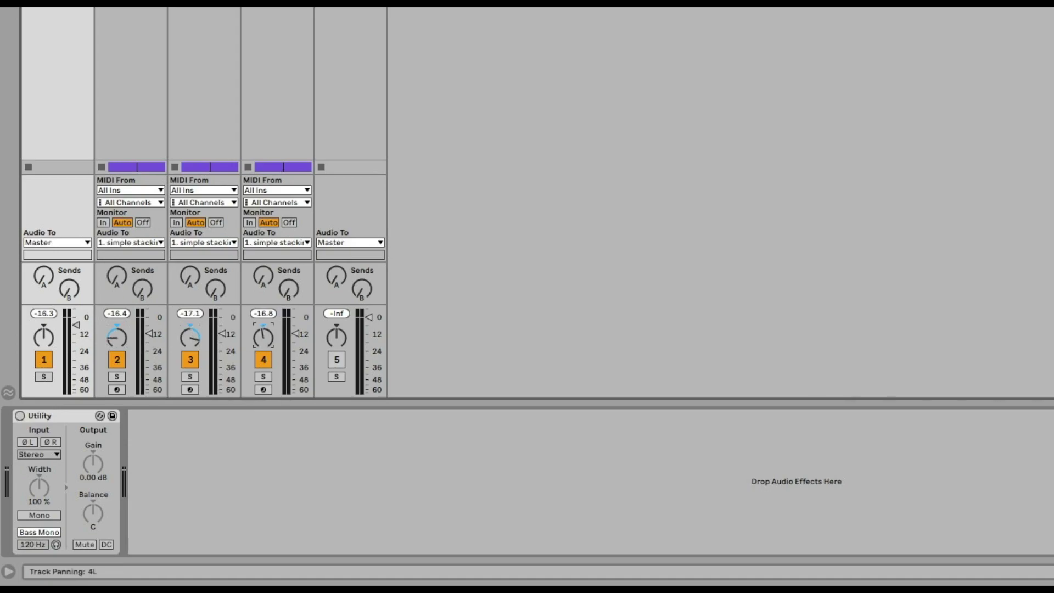
pyautogui.press('space')
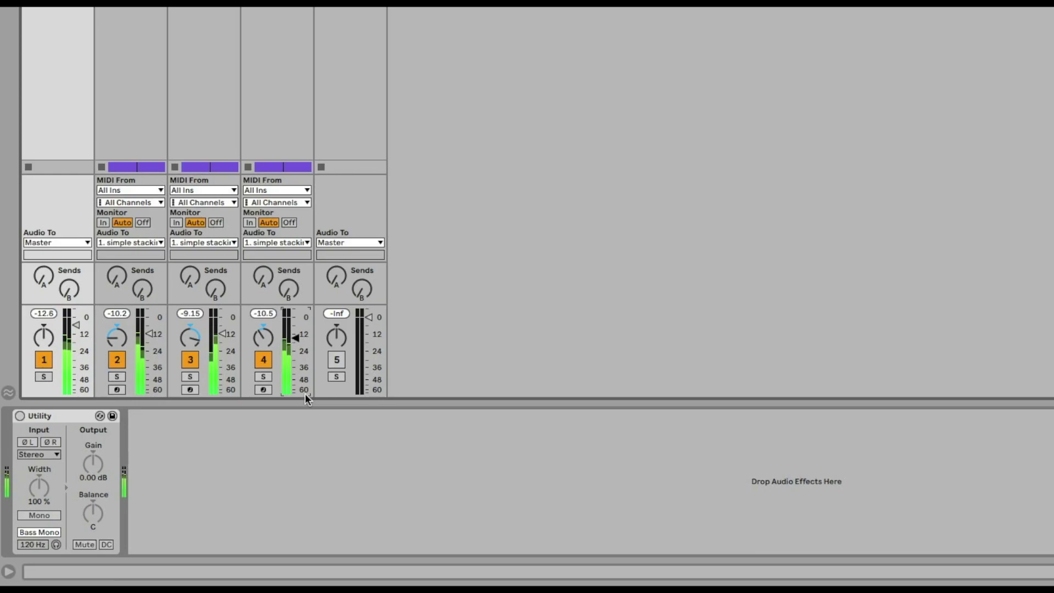
pyautogui.click(19, 416)
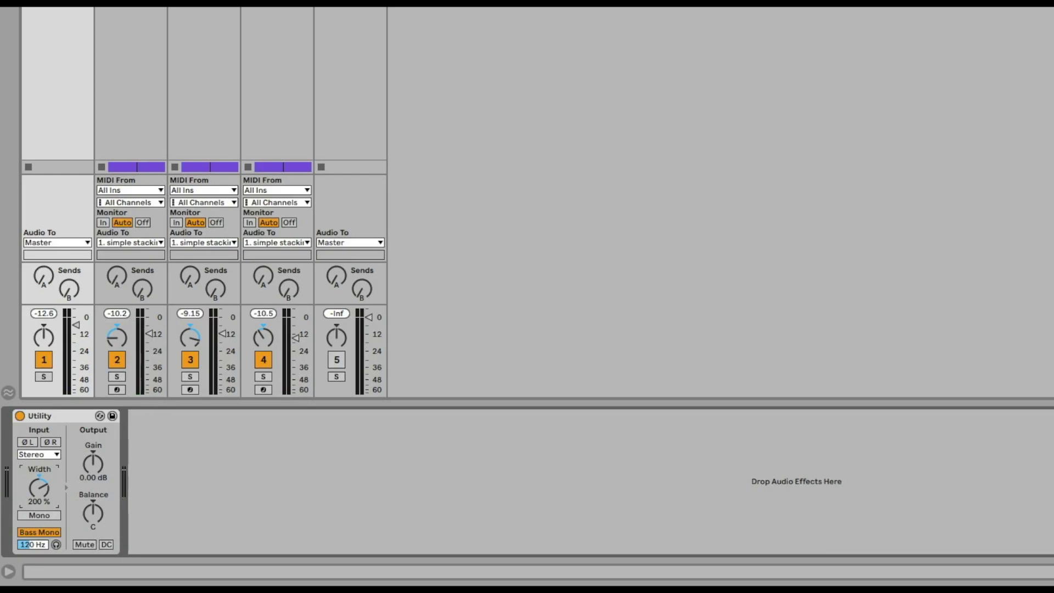
pyautogui.press('space')
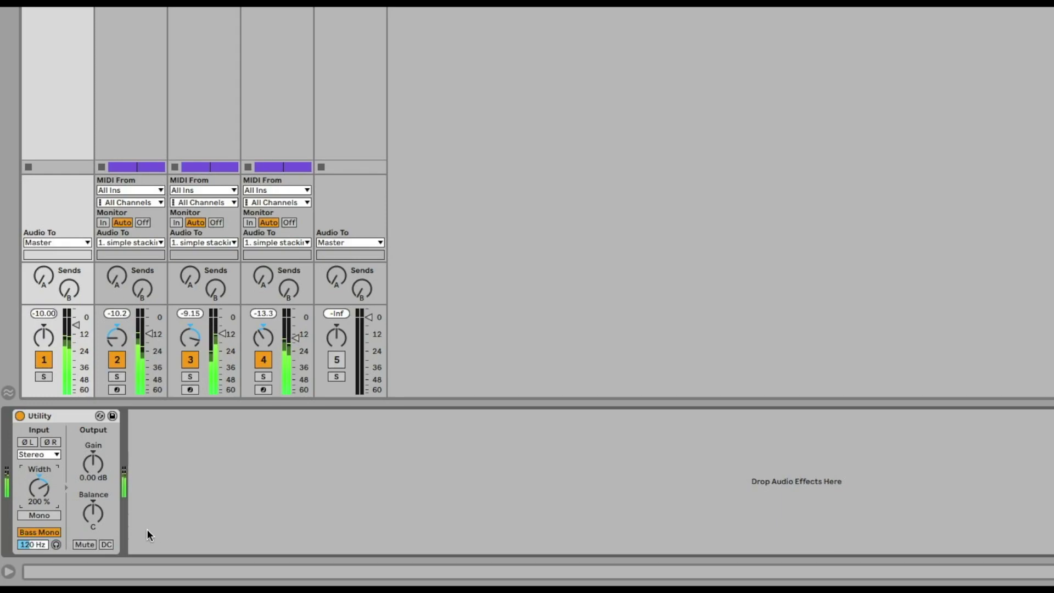
pyautogui.moveTo(43, 483); pyautogui.dragTo(43, 456)
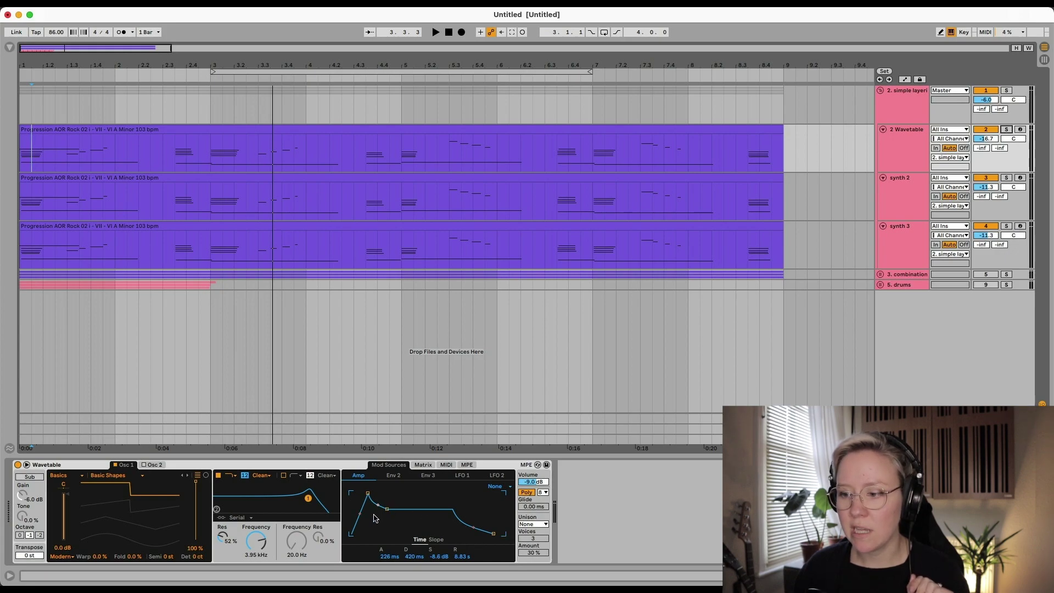
# Lengthen synth 2's amp decay and raise synth 3's filter cutoff to 431 Hz.
pyautogui.click(908, 197)
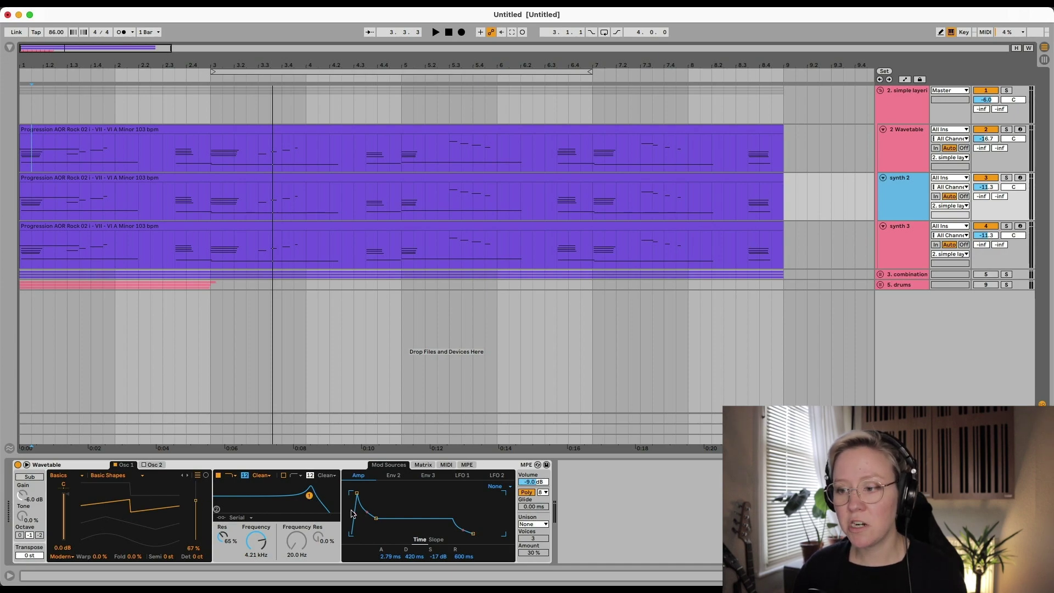
pyautogui.moveTo(353, 514); pyautogui.dragTo(363, 501)
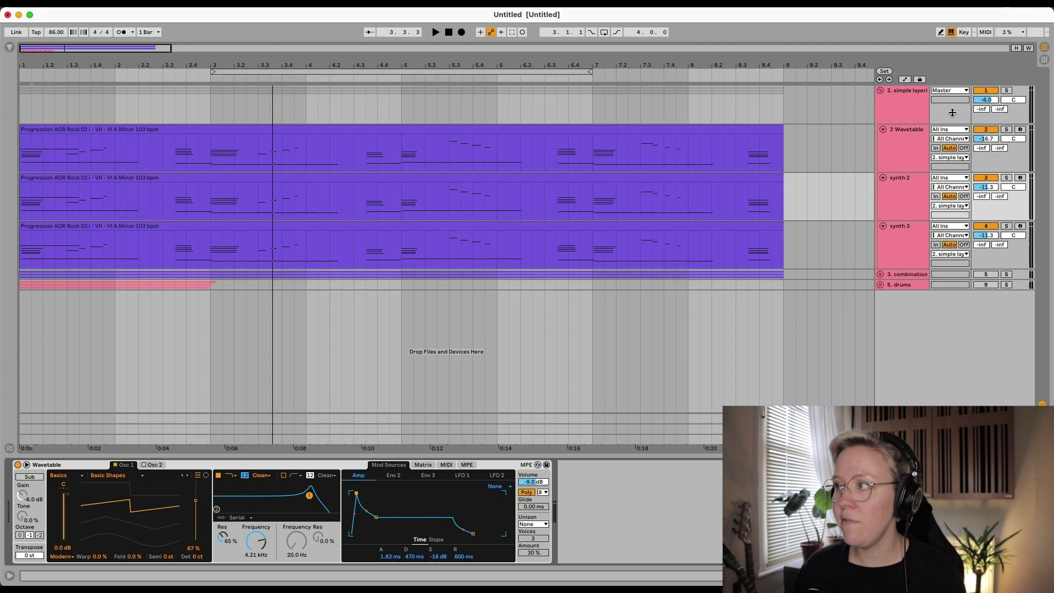
pyautogui.click(903, 225)
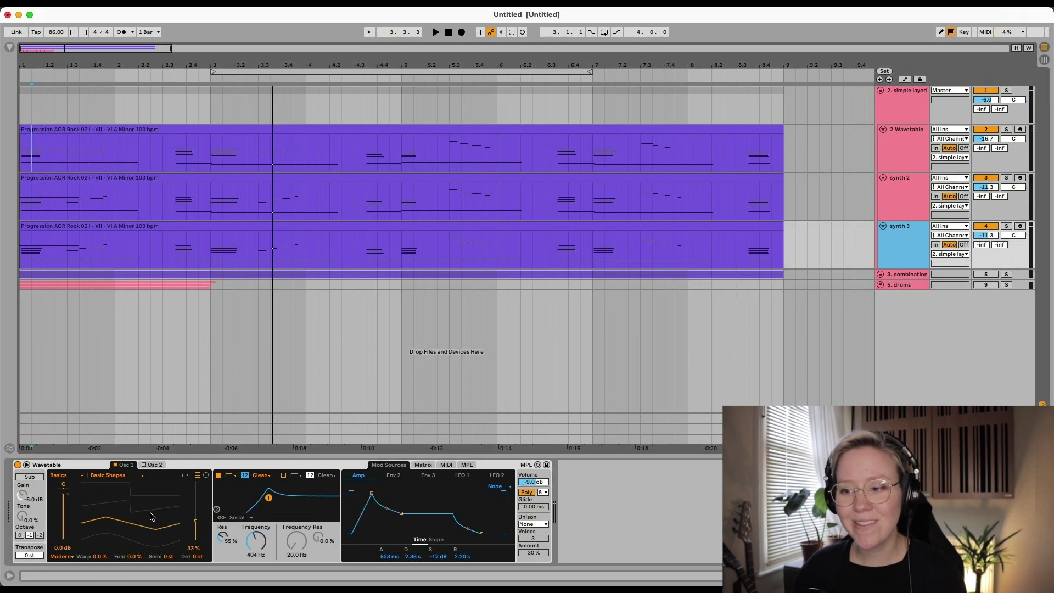
pyautogui.moveTo(268, 499); pyautogui.dragTo(270, 498)
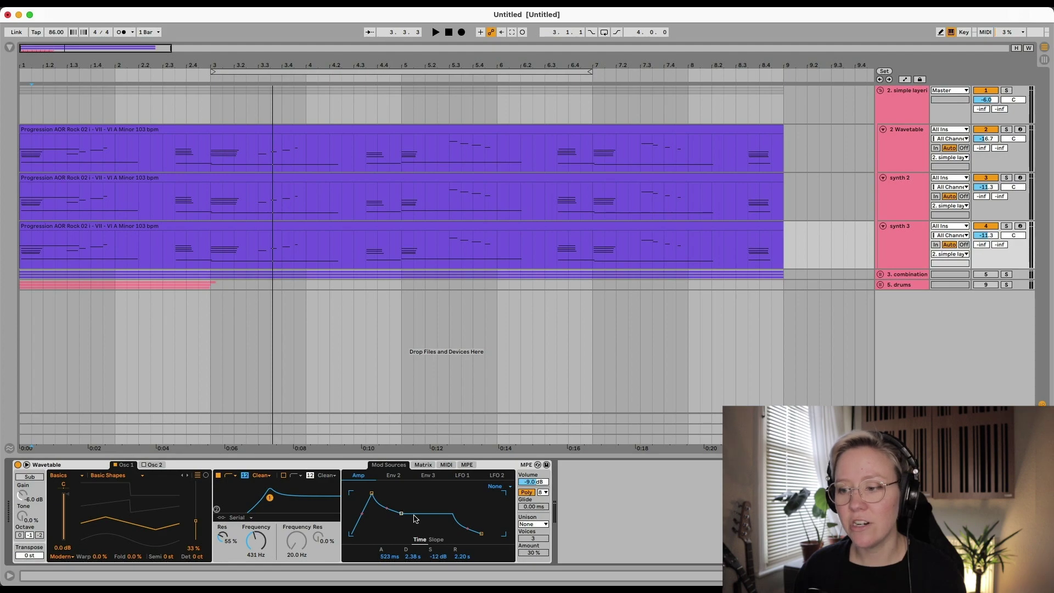
# Audition the 2 Wavetable layer solo, then synth 2 solo.
pyautogui.click(1007, 129)
pyautogui.press('space')
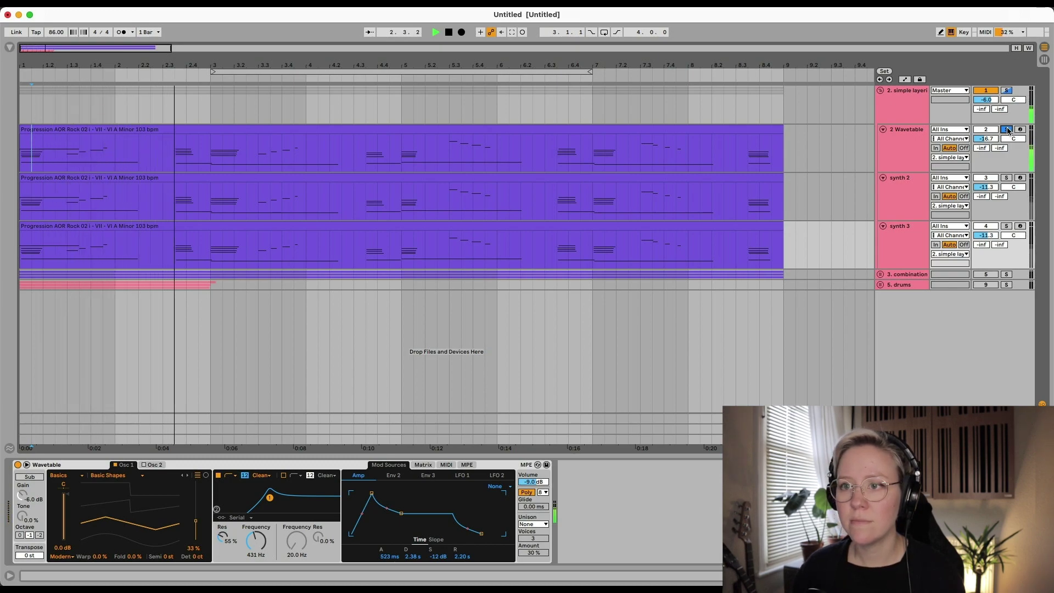
pyautogui.click(1006, 177)
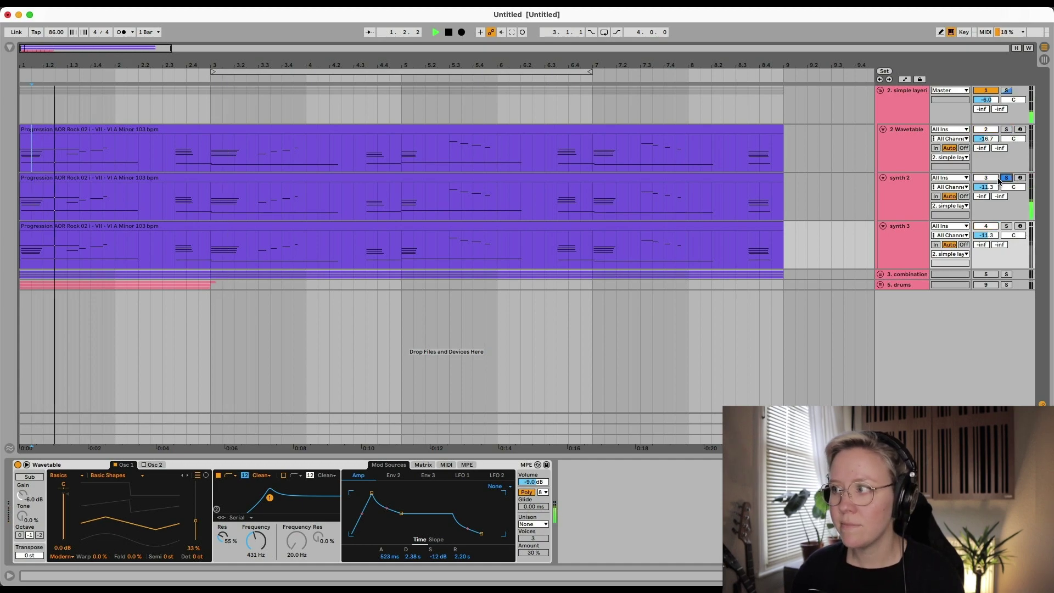
pyautogui.click(900, 201)
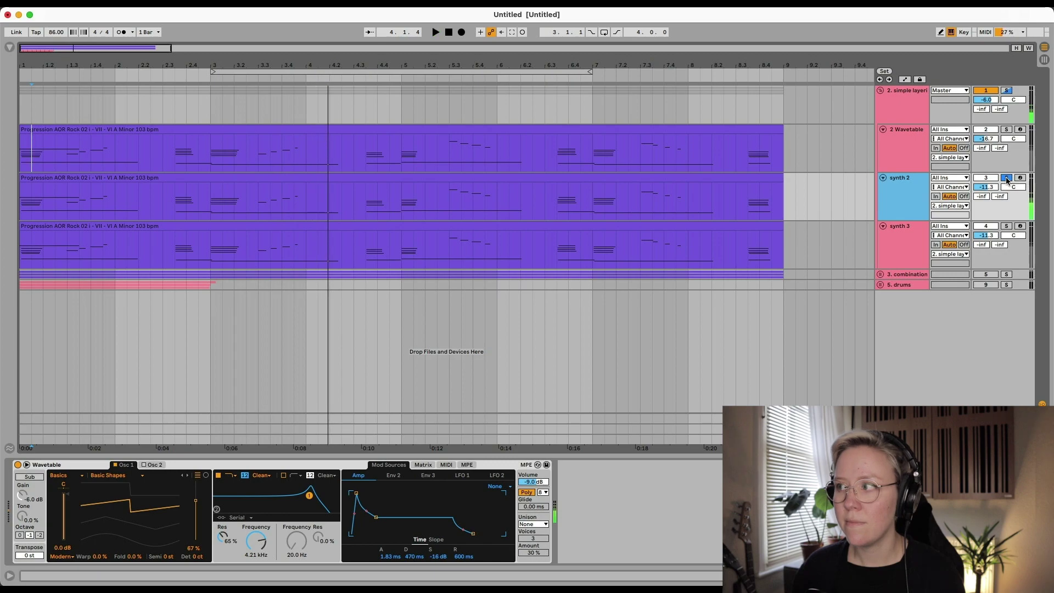
pyautogui.press('space')
pyautogui.click(1007, 179)
# Audition synth 3 alone, unsolo the group, and switch to the Session view mixer.
pyautogui.click(1008, 226)
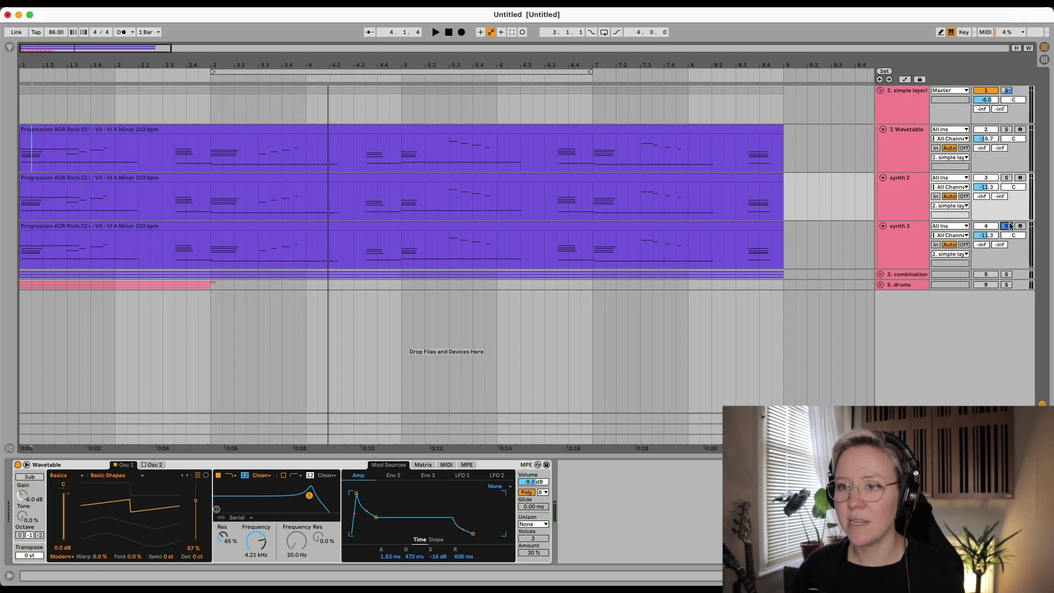
pyautogui.press('space')
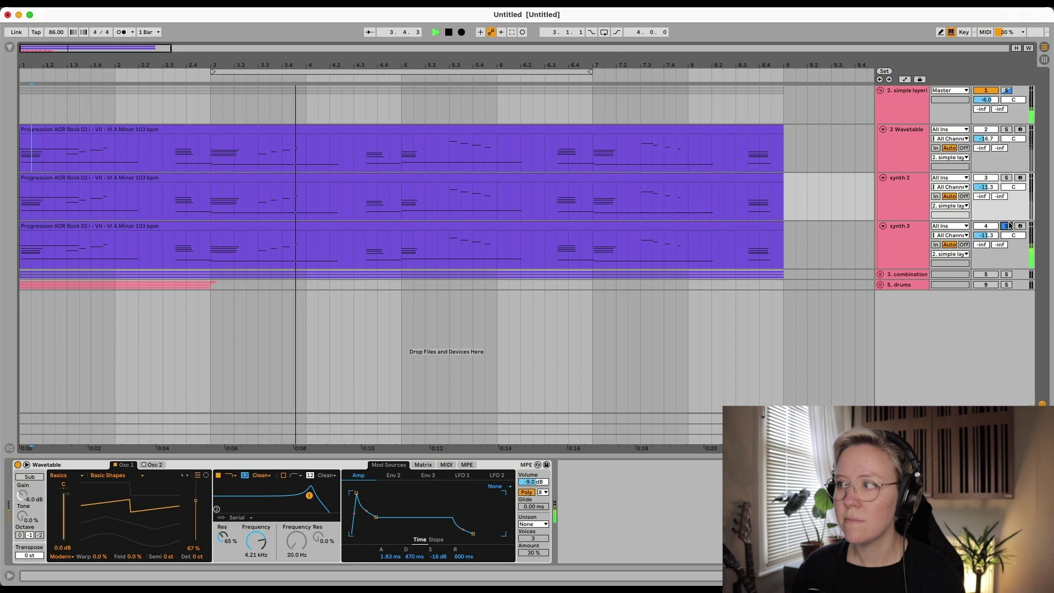
pyautogui.press('space')
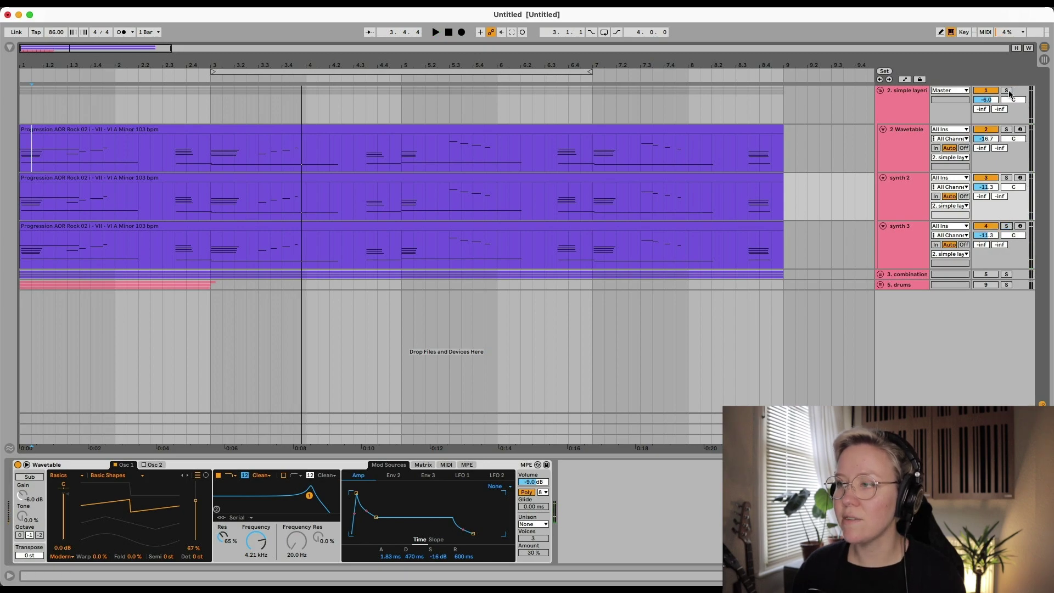
pyautogui.press('space')
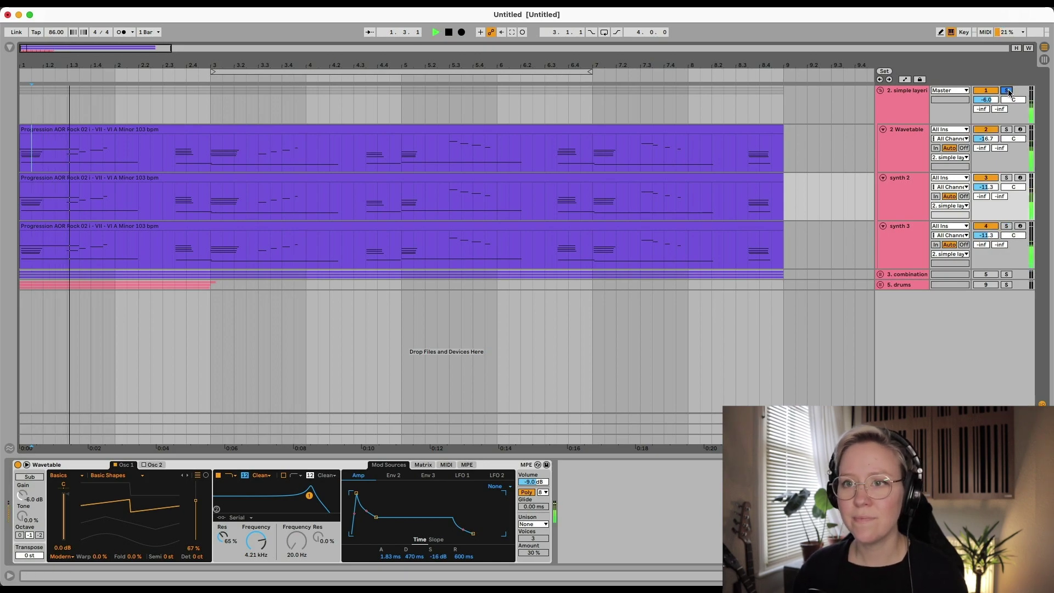
pyautogui.click(1008, 90)
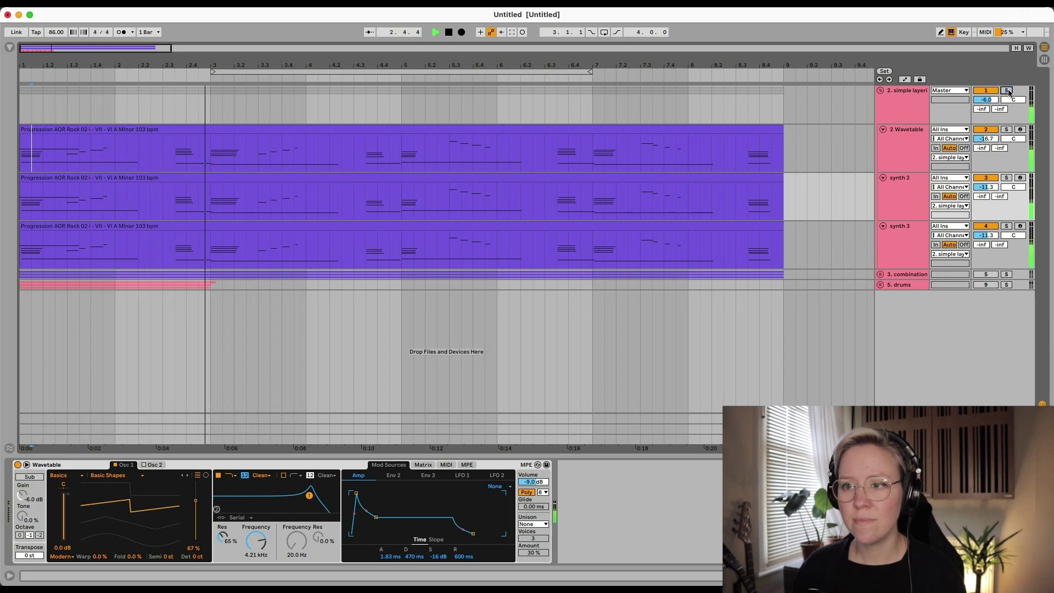
pyautogui.press('space')
pyautogui.press('Tab')
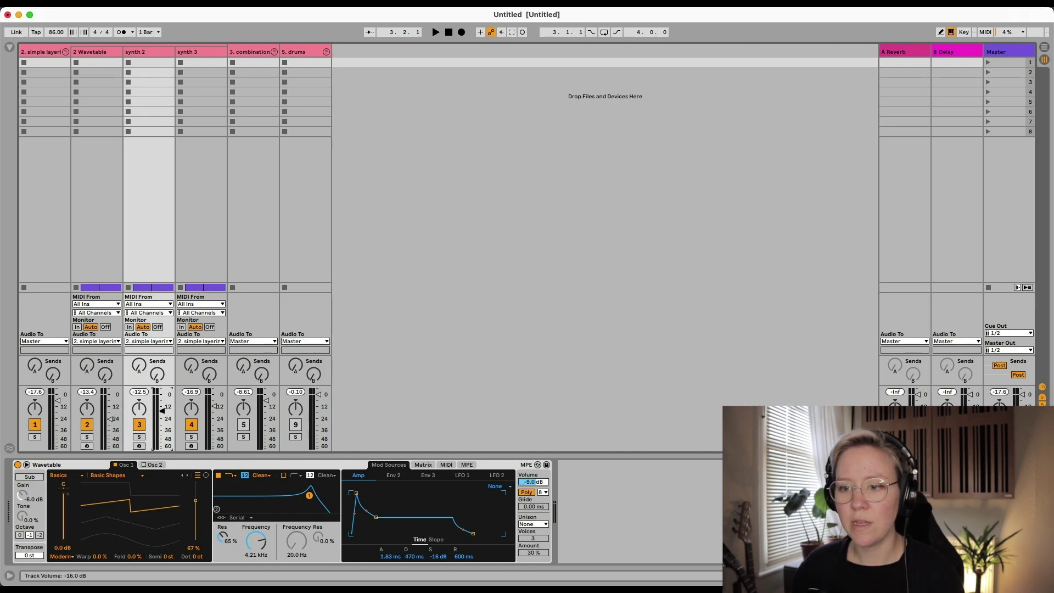
# Play the set to check levels, then return to Arrangement View.
pyautogui.press('space')
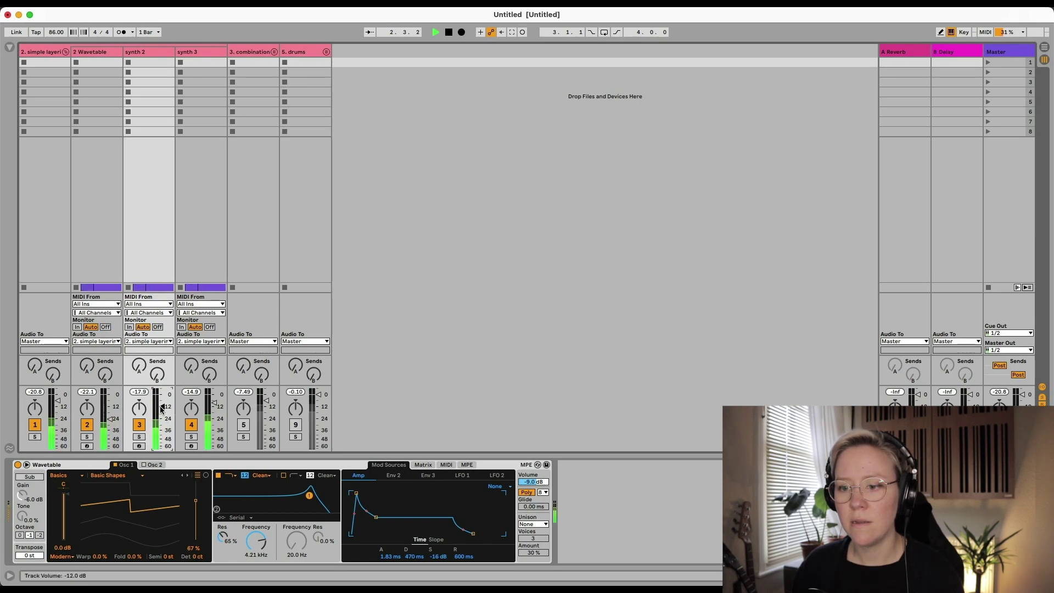
pyautogui.press('Tab')
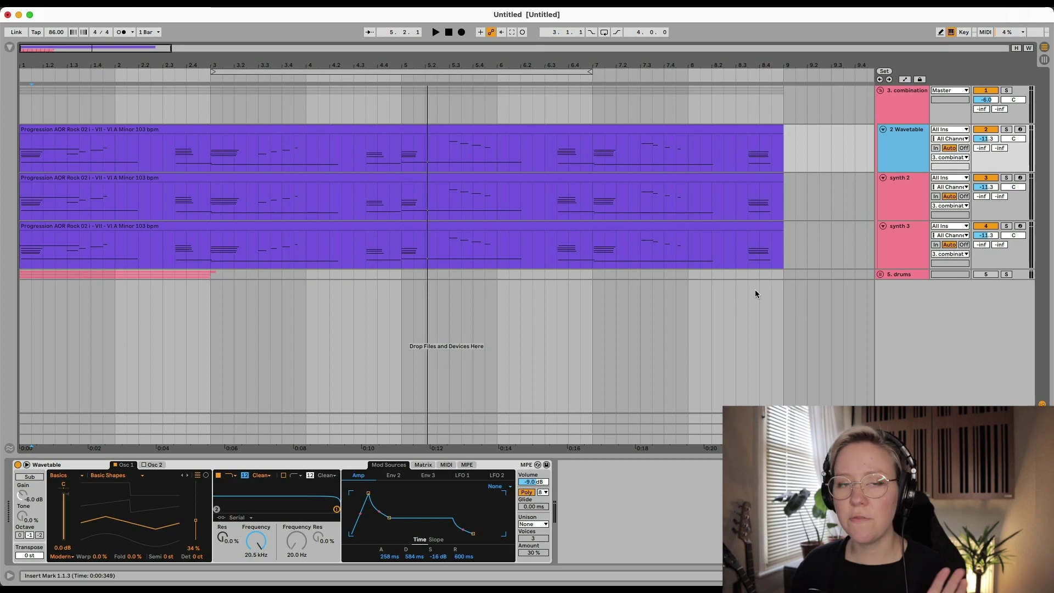
# Select the 2 Wavetable track and flip through the three synths' Wavetable settings.
pyautogui.click(899, 146)
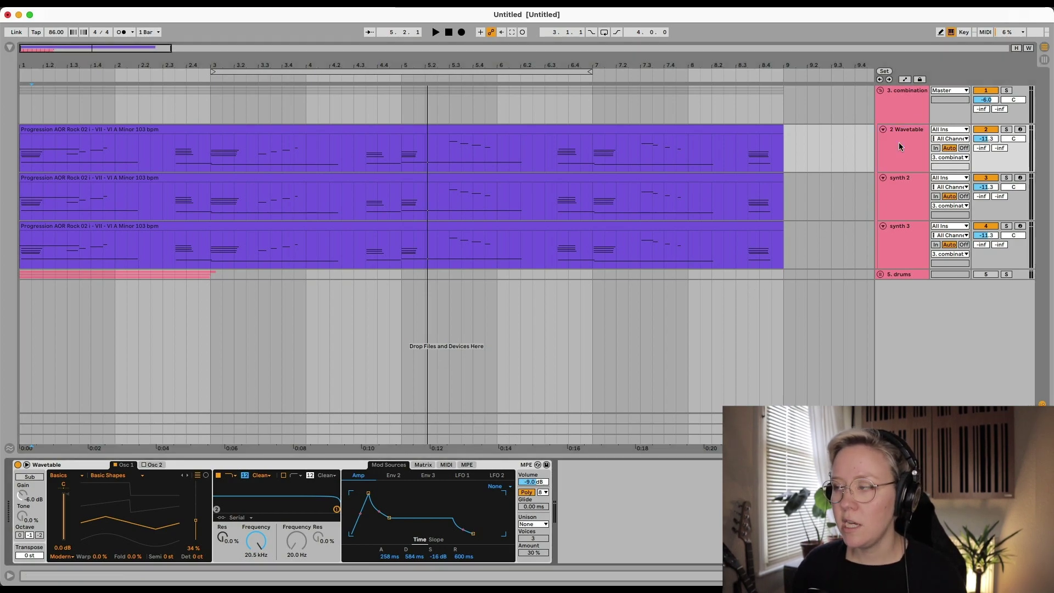
pyautogui.click(899, 147)
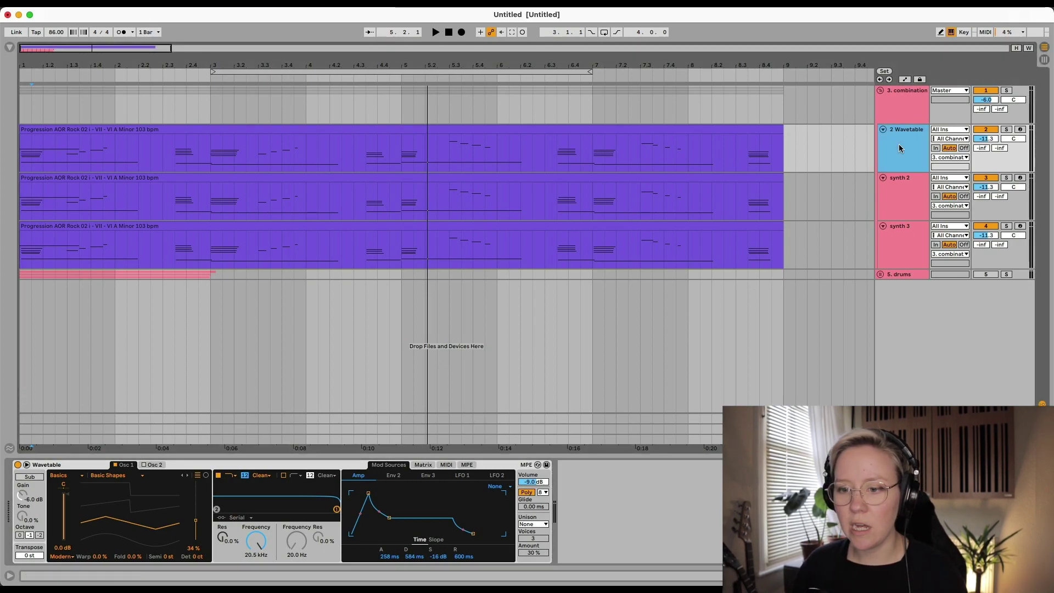
pyautogui.click(909, 203)
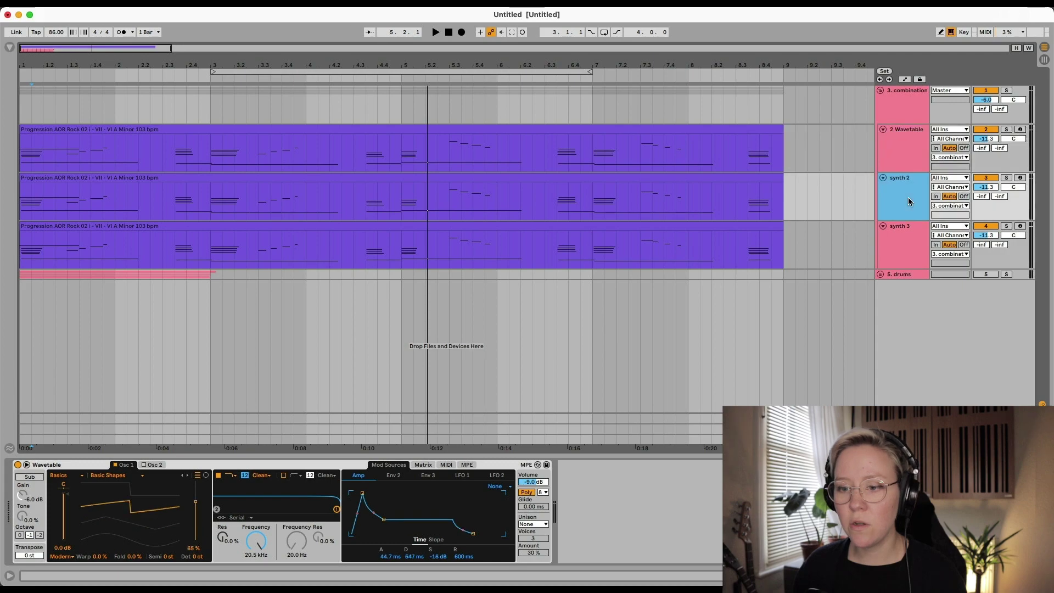
pyautogui.click(912, 243)
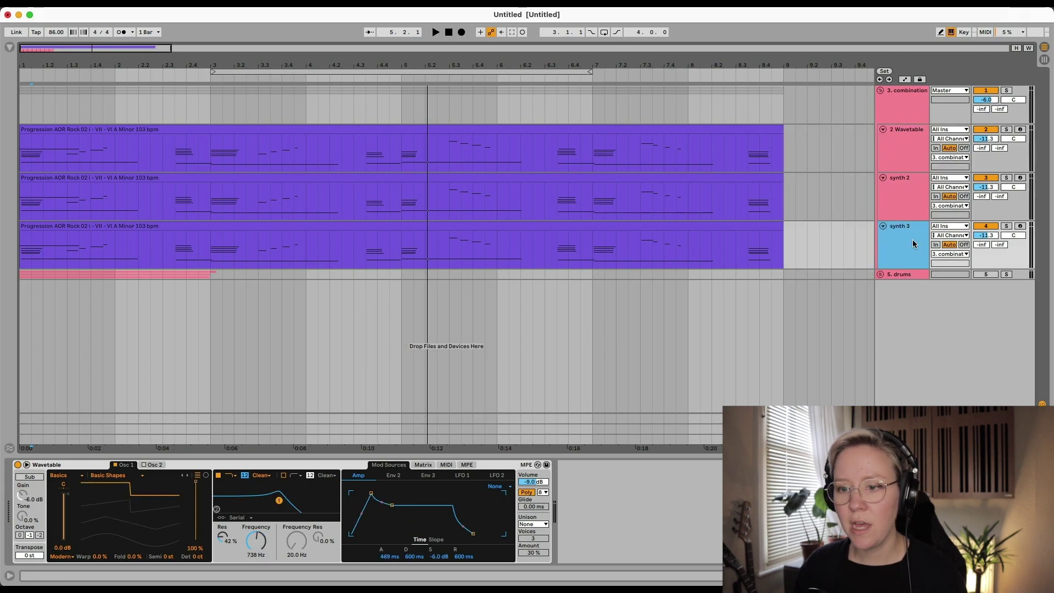
pyautogui.click(909, 195)
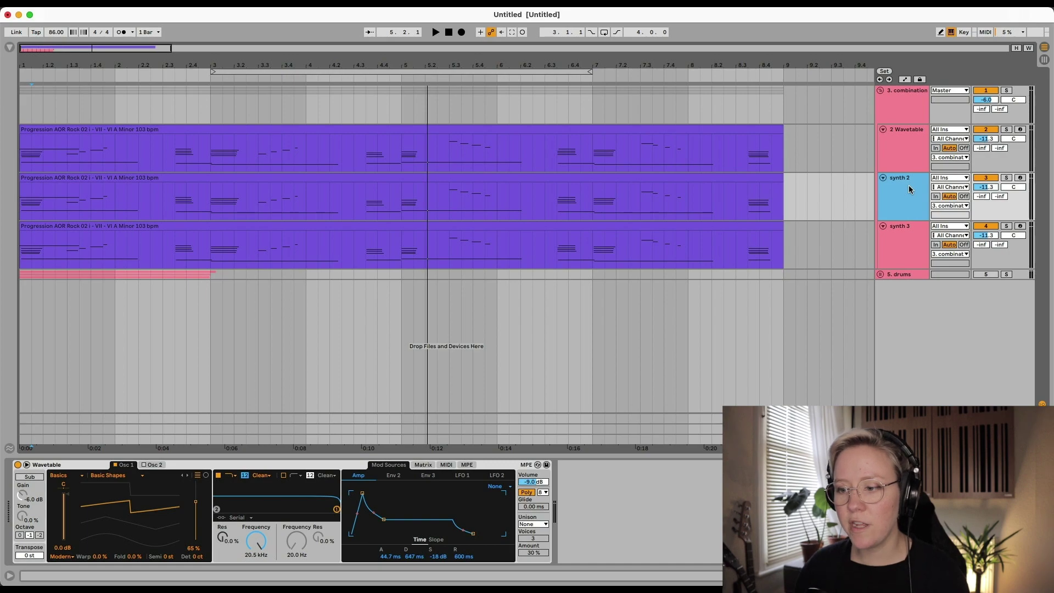
pyautogui.click(911, 236)
pyautogui.click(907, 152)
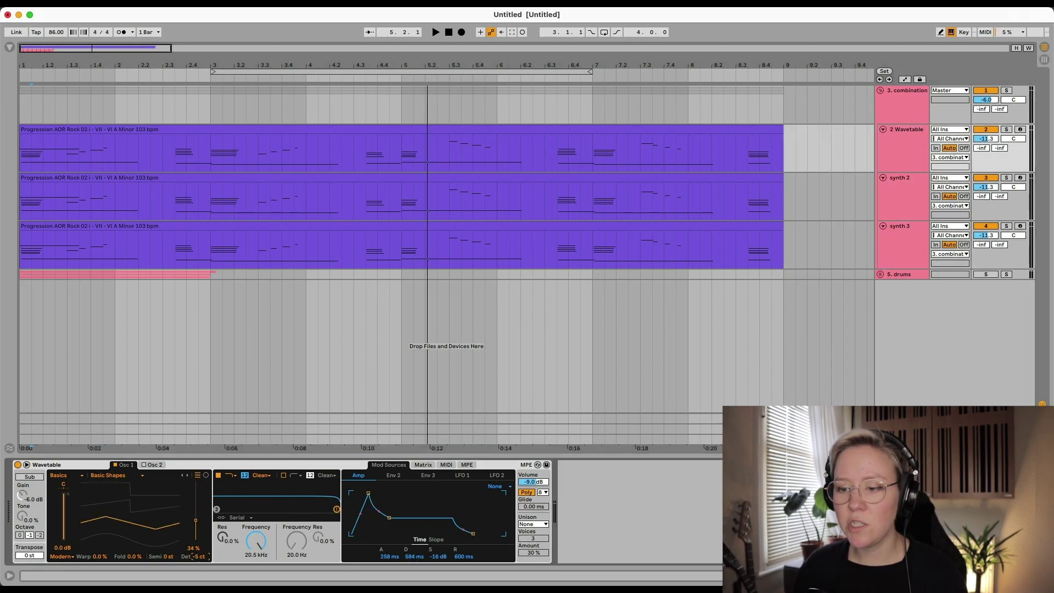
# Set Osc 1 Semi to -12 st on synth 2 and -24 st on synth 3.
pyautogui.click(199, 556)
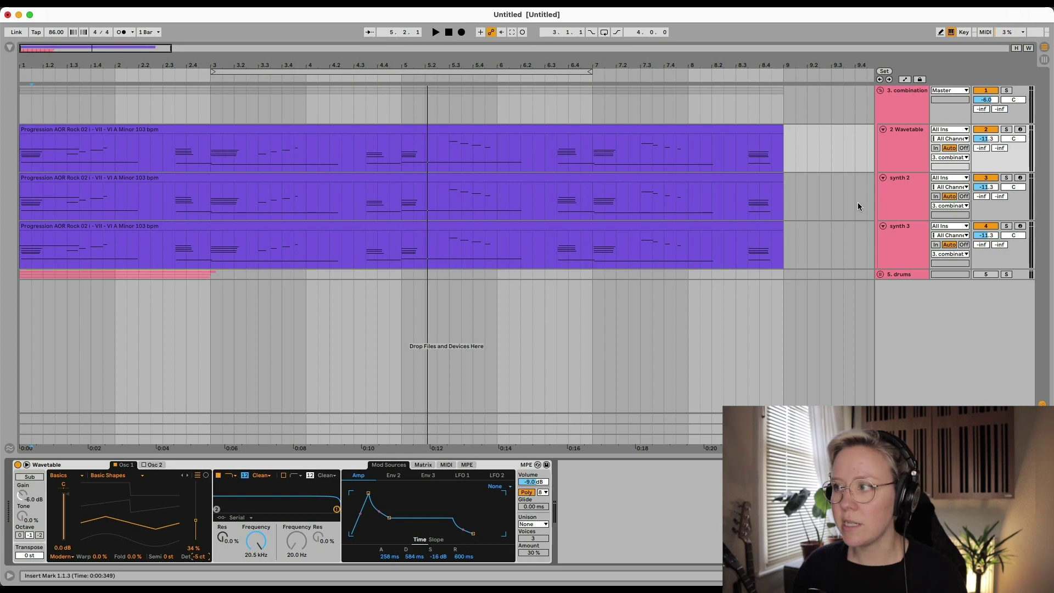
pyautogui.click(897, 207)
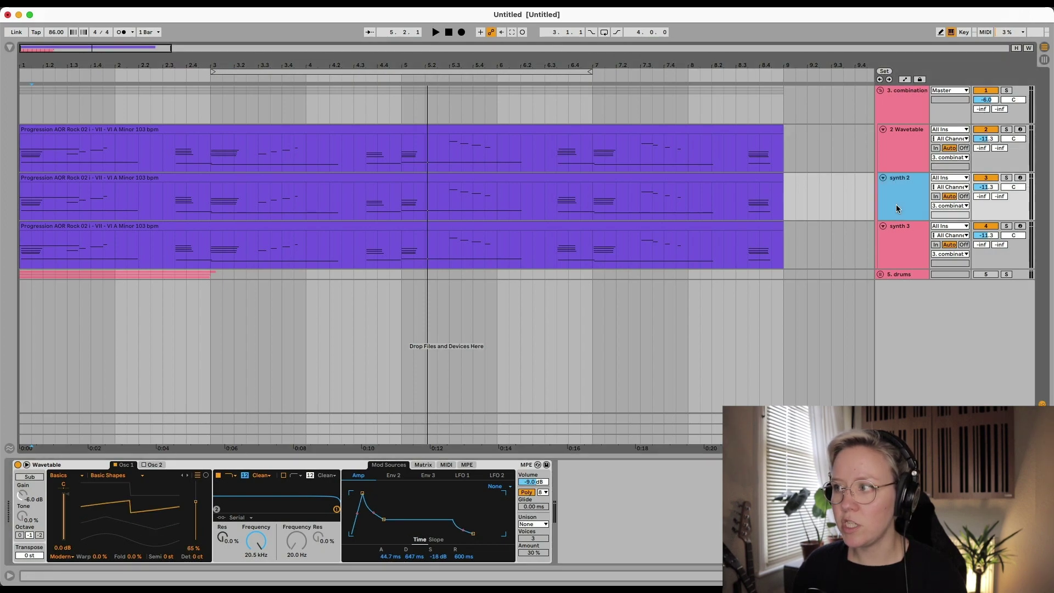
pyautogui.click(168, 557)
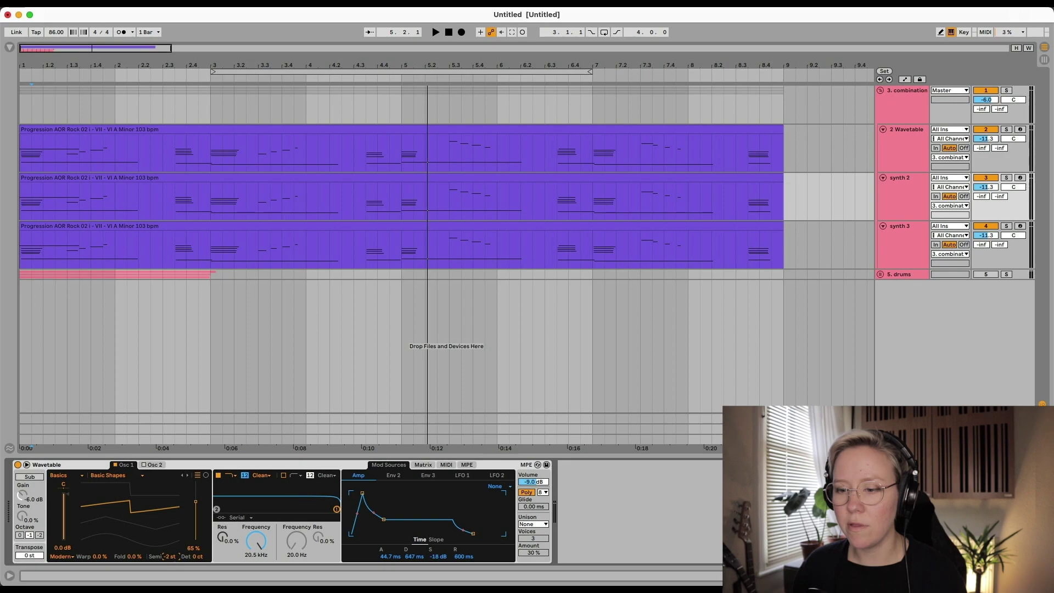
pyautogui.moveTo(168, 557); pyautogui.dragTo(168, 569)
pyautogui.click(898, 241)
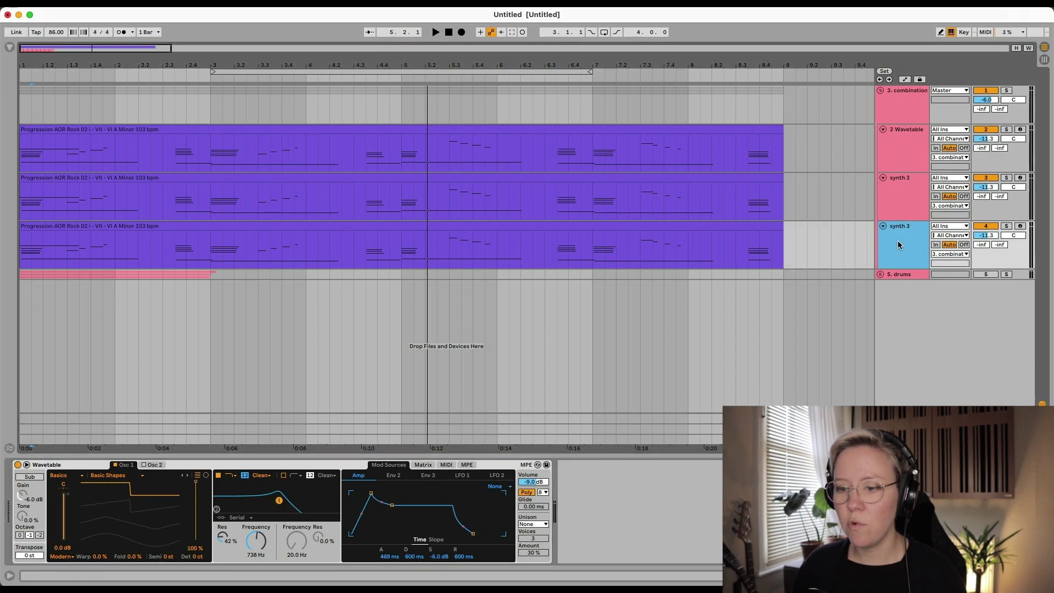
pyautogui.click(168, 558)
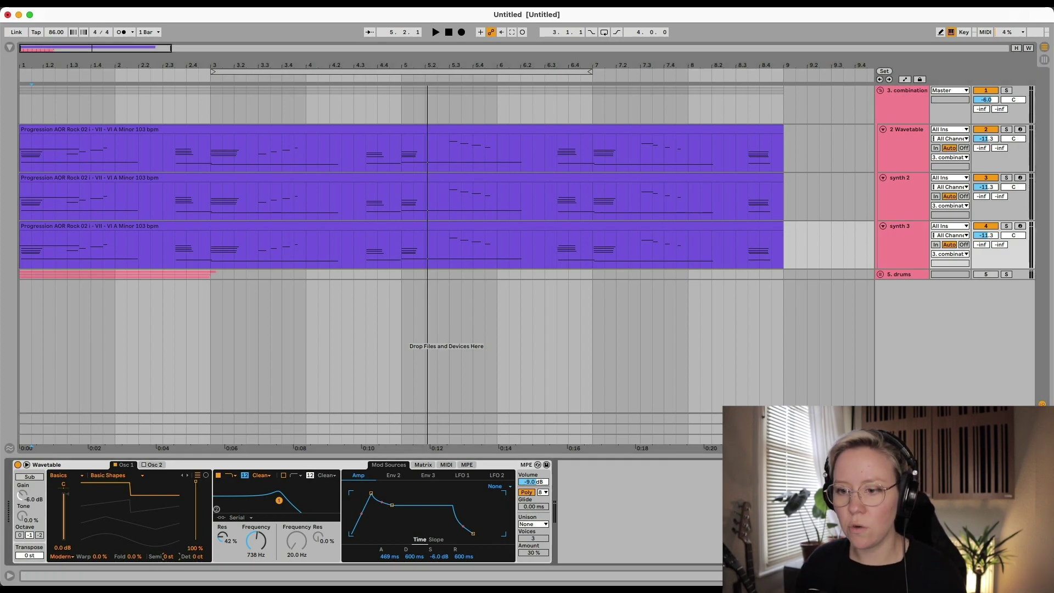
pyautogui.write('-24')
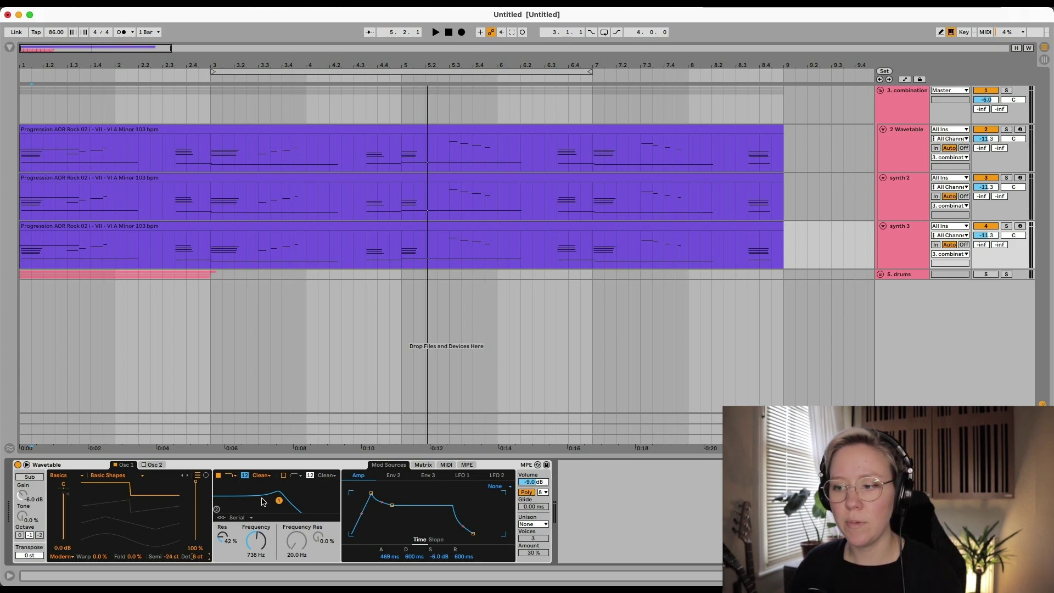
# Play 2 Wavetable solo from bar 1, then synth 2 solo while raising its filter frequency.
pyautogui.click(912, 152)
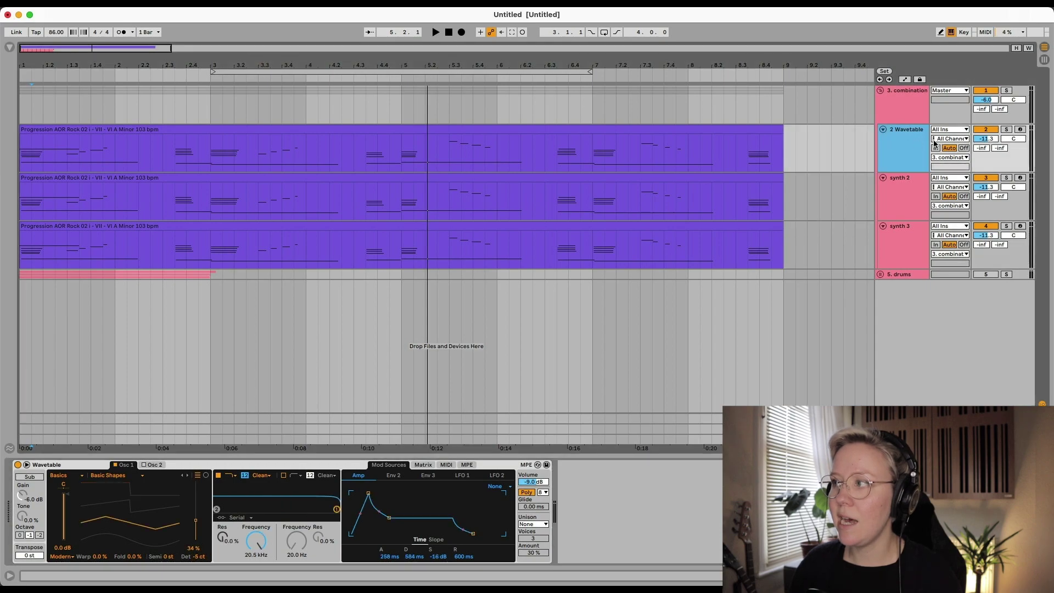
pyautogui.click(1006, 130)
pyautogui.click(23, 155)
pyautogui.press('space')
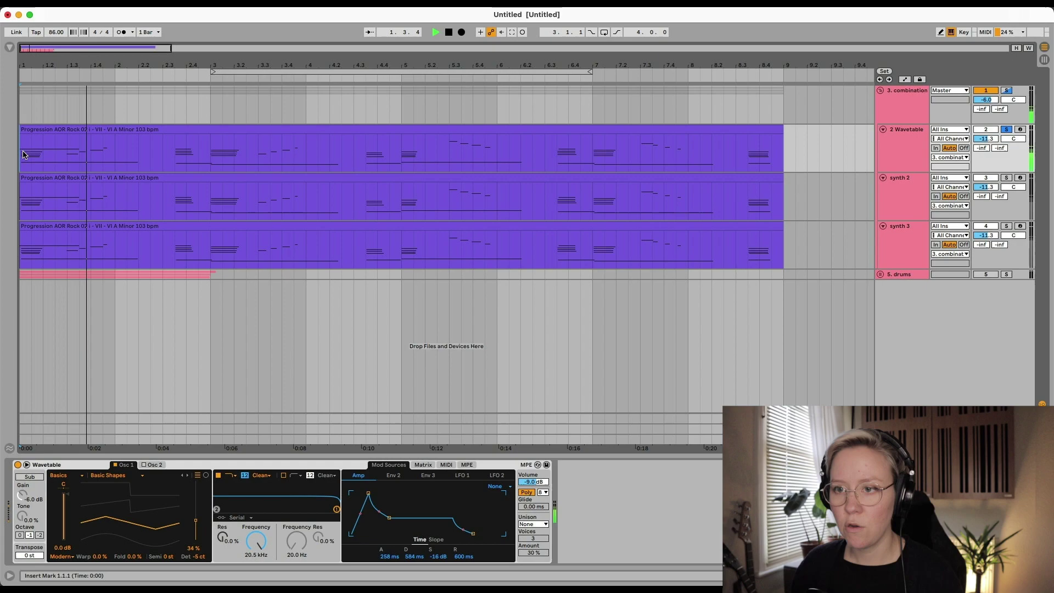
pyautogui.press('space')
pyautogui.click(1007, 178)
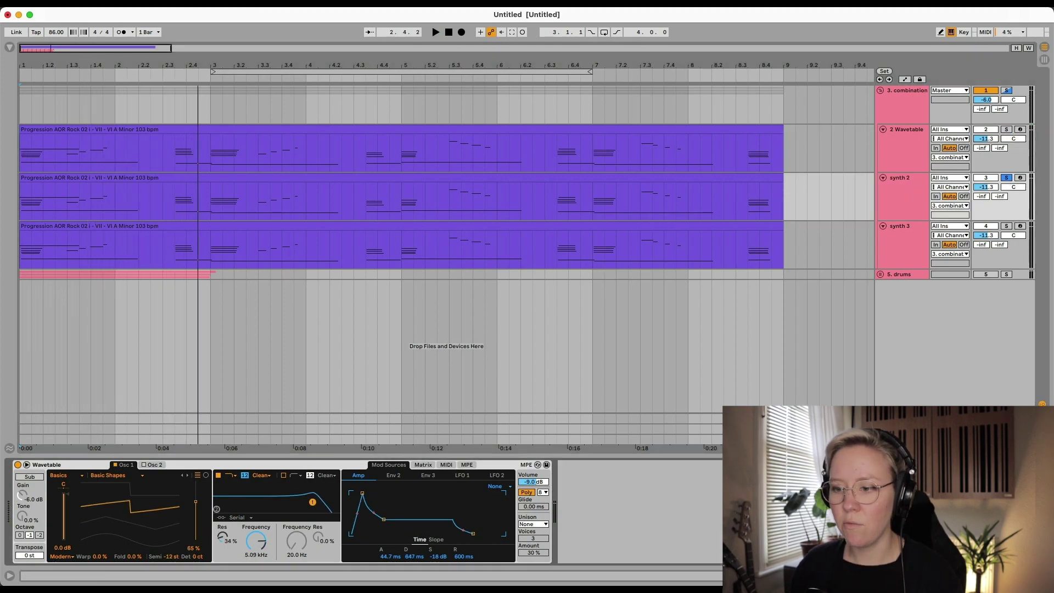
pyautogui.press('space')
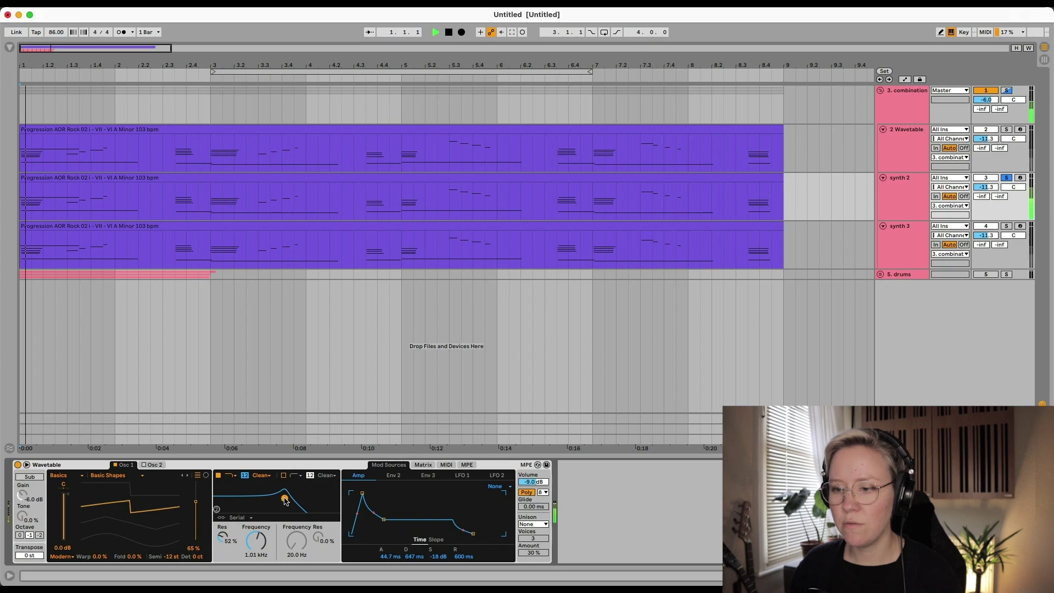
pyautogui.moveTo(305, 499); pyautogui.dragTo(312, 499)
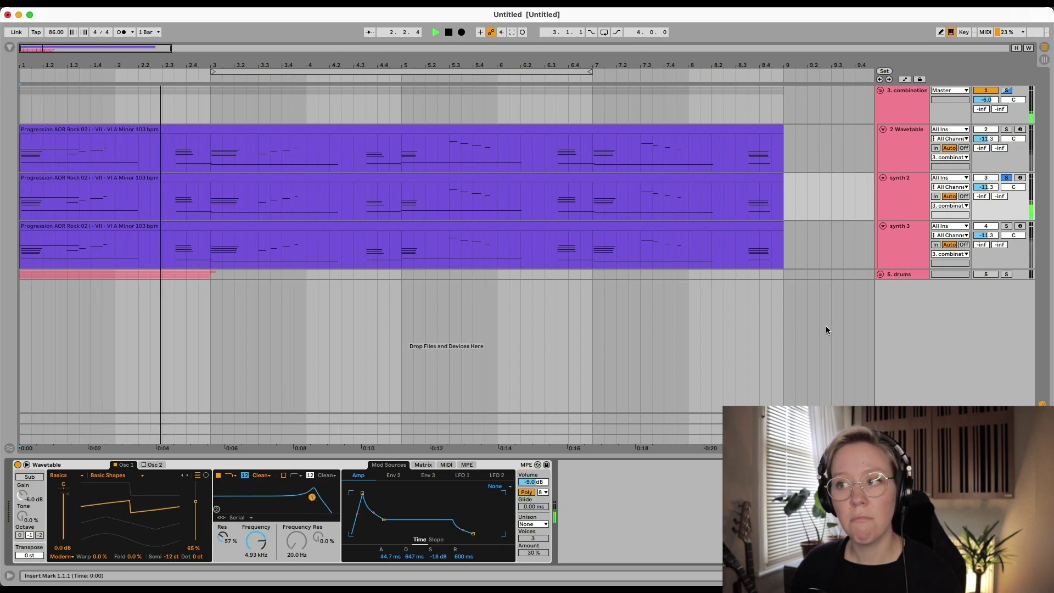
pyautogui.press('space')
# Hear synth 2 and synth 3 together, then solo and play the 3. combination group.
pyautogui.click(927, 237)
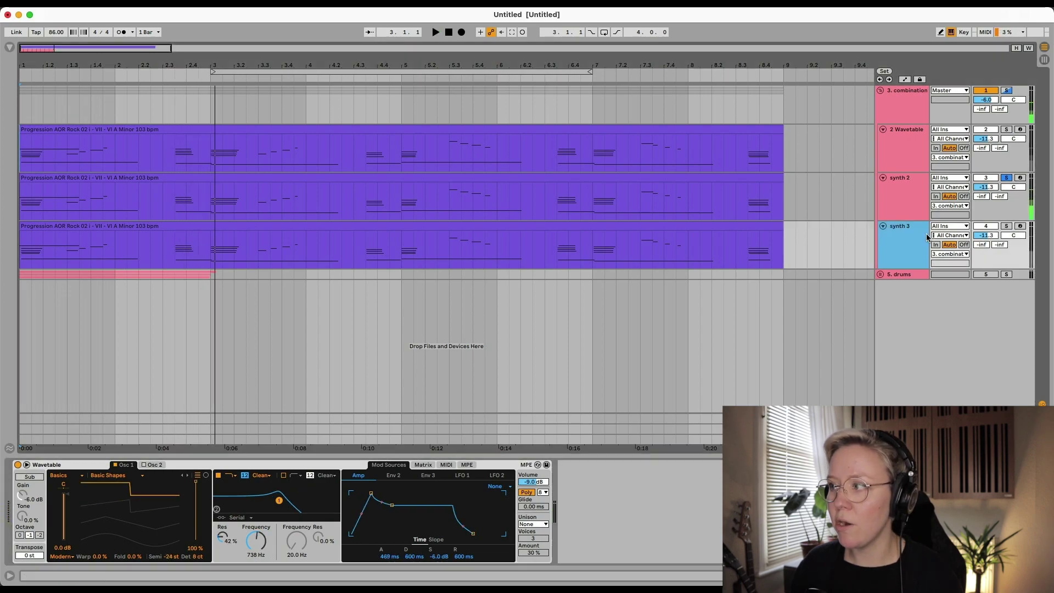
pyautogui.click(1008, 226)
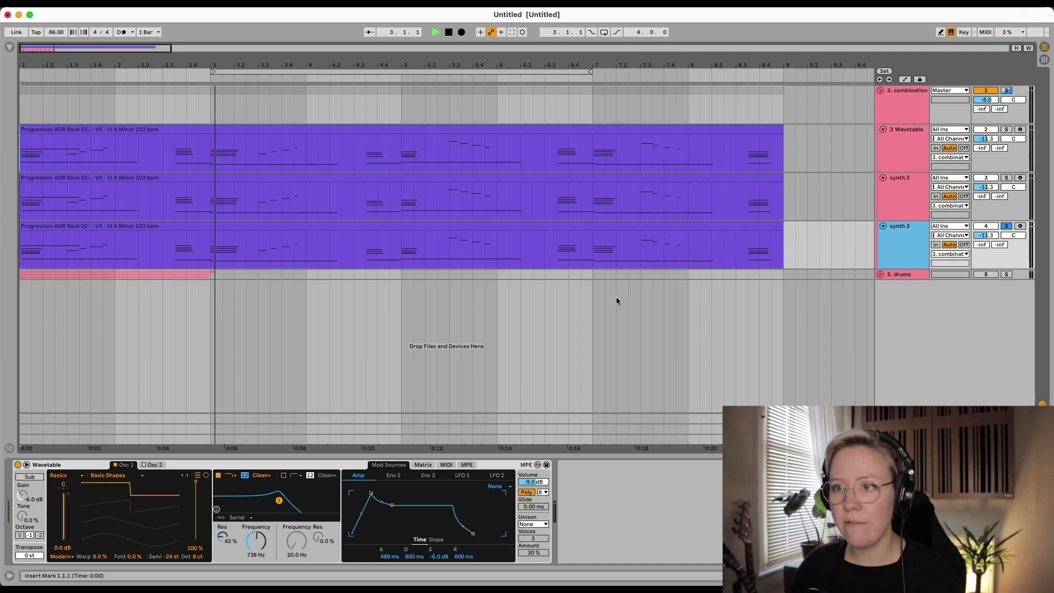
pyautogui.press('space')
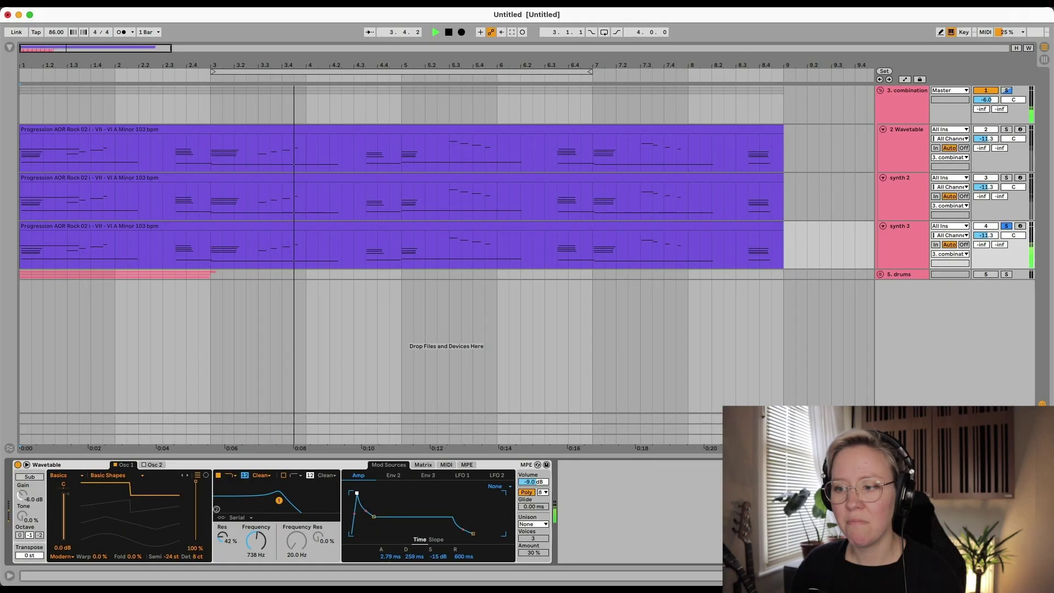
pyautogui.press('space')
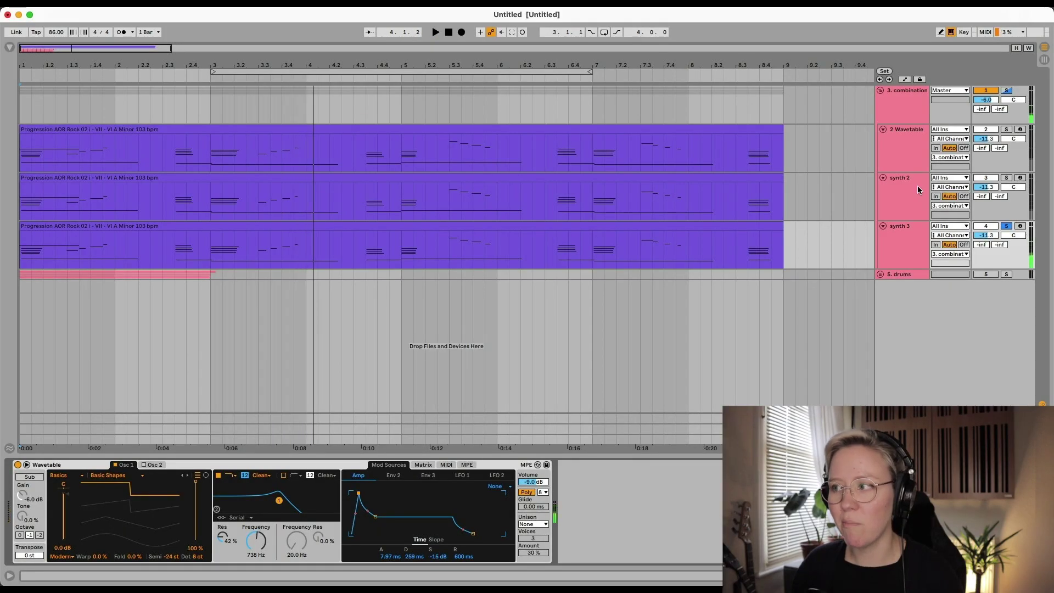
pyautogui.click(1009, 225)
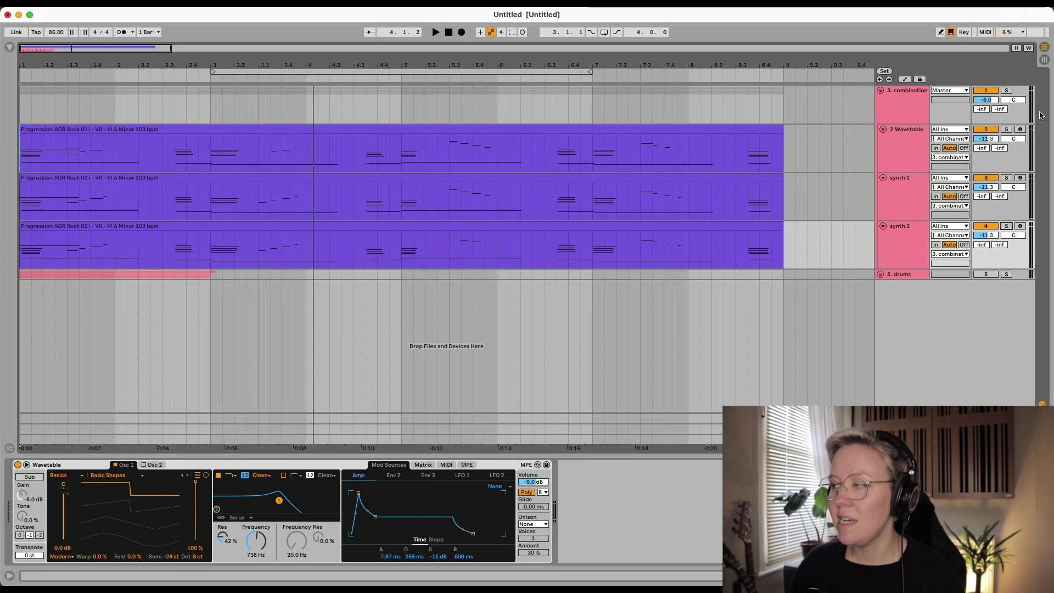
pyautogui.click(1008, 91)
pyautogui.press('space')
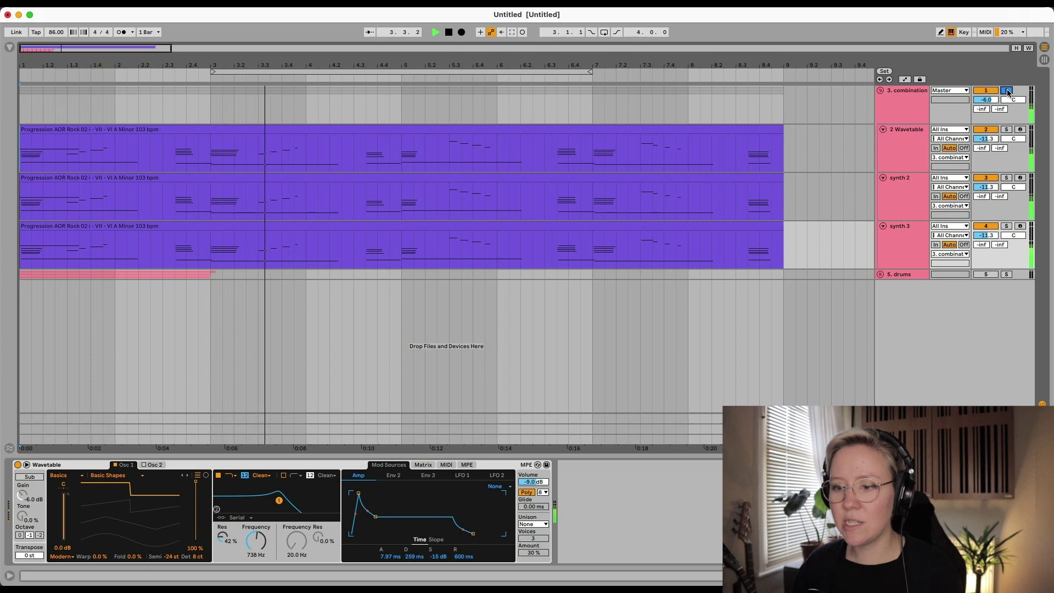
# Give synth 3 a plucky amp envelope: instant attack, 228 ms release, adjusted decay and sustain.
pyautogui.moveTo(473, 534); pyautogui.dragTo(469, 537)
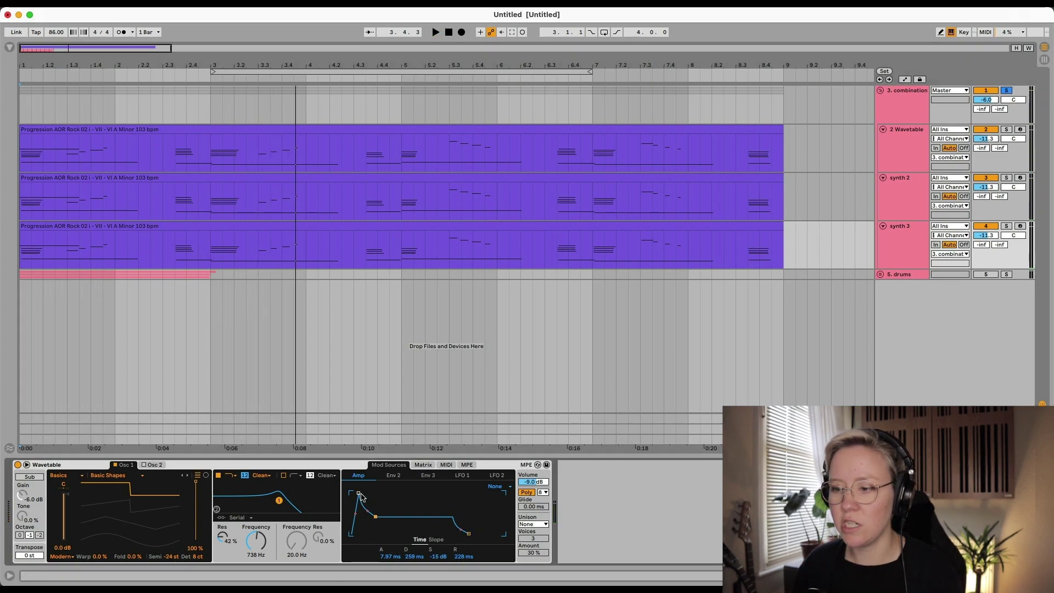
pyautogui.moveTo(352, 492); pyautogui.dragTo(351, 493)
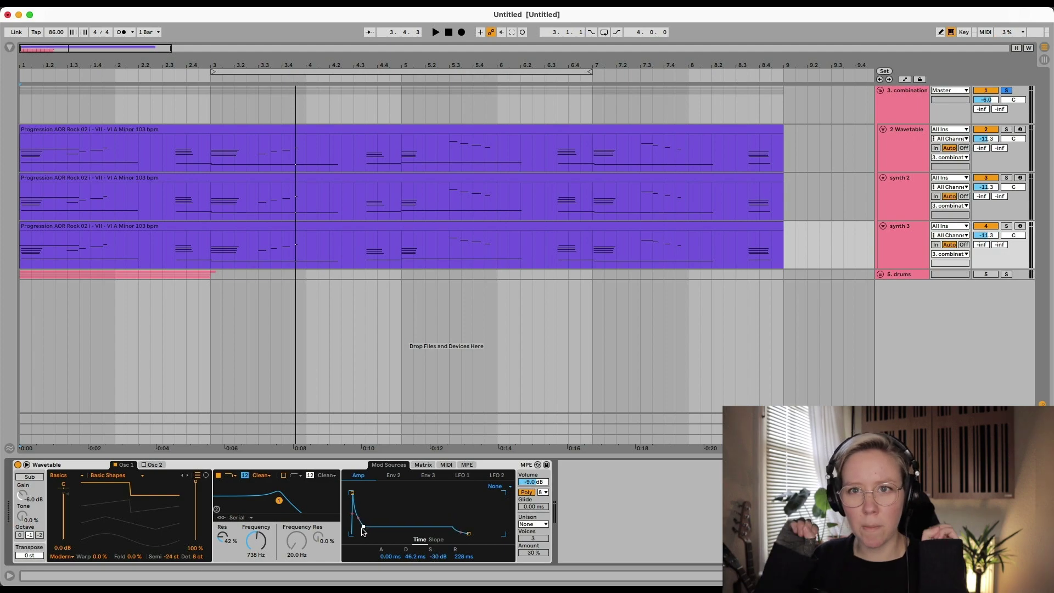
pyautogui.press('space')
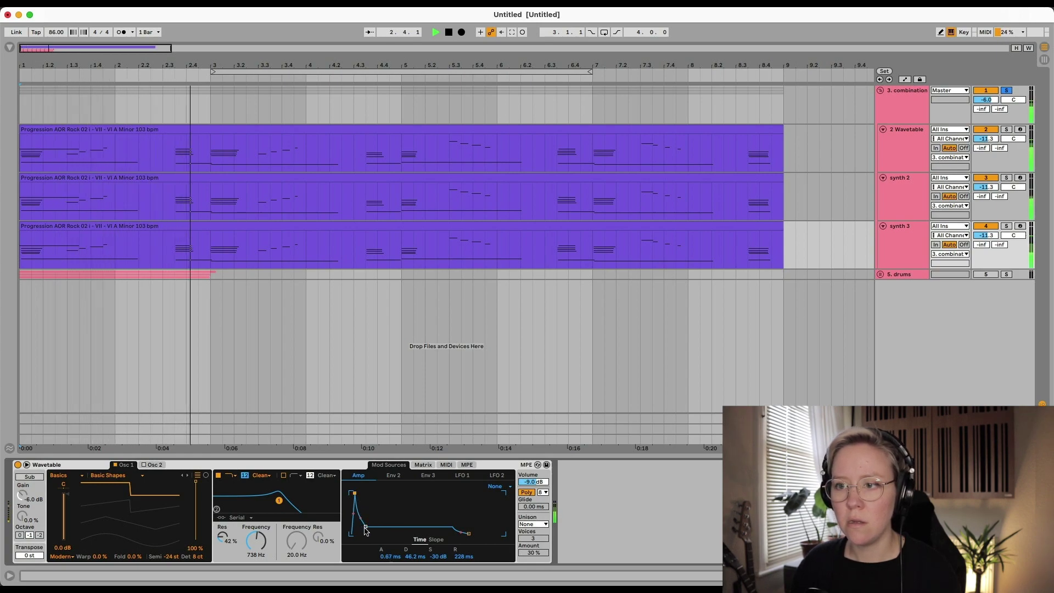
pyautogui.moveTo(365, 525); pyautogui.dragTo(367, 522)
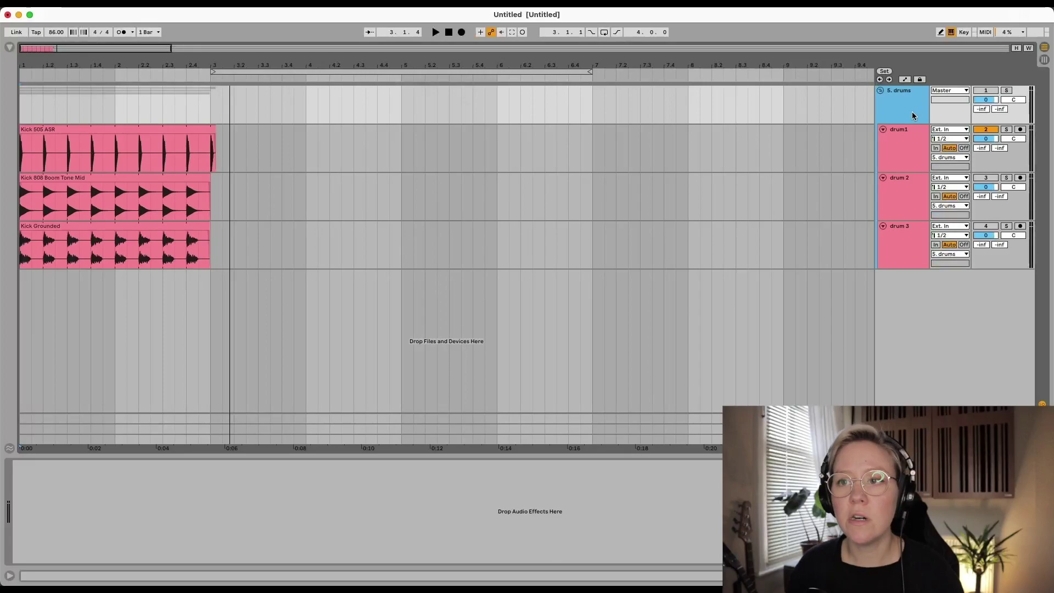
# Solo the drum1 kick track and play it to hear the first kick.
pyautogui.click(905, 152)
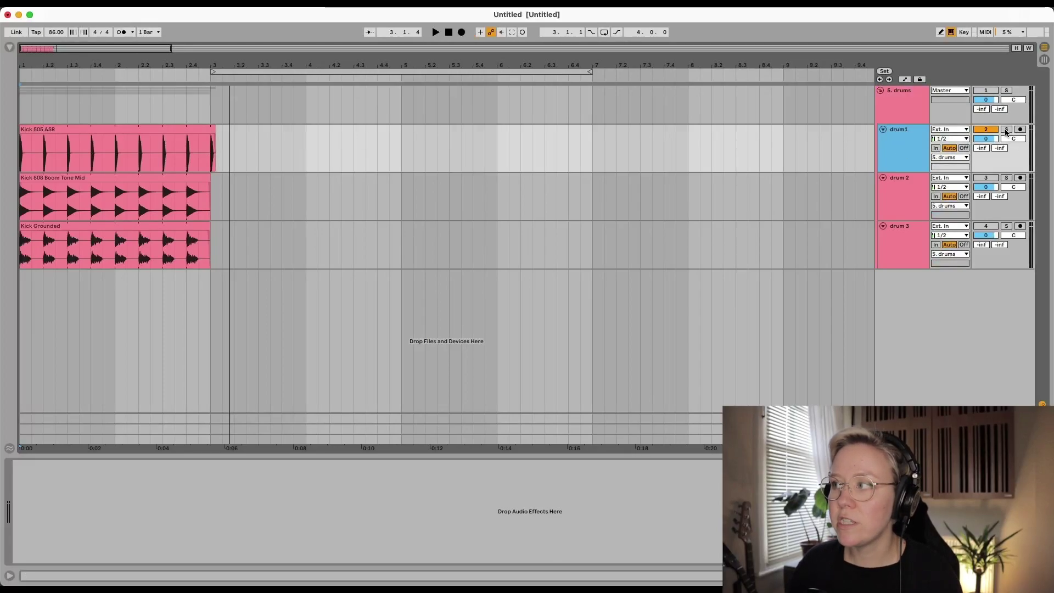
pyautogui.click(1006, 129)
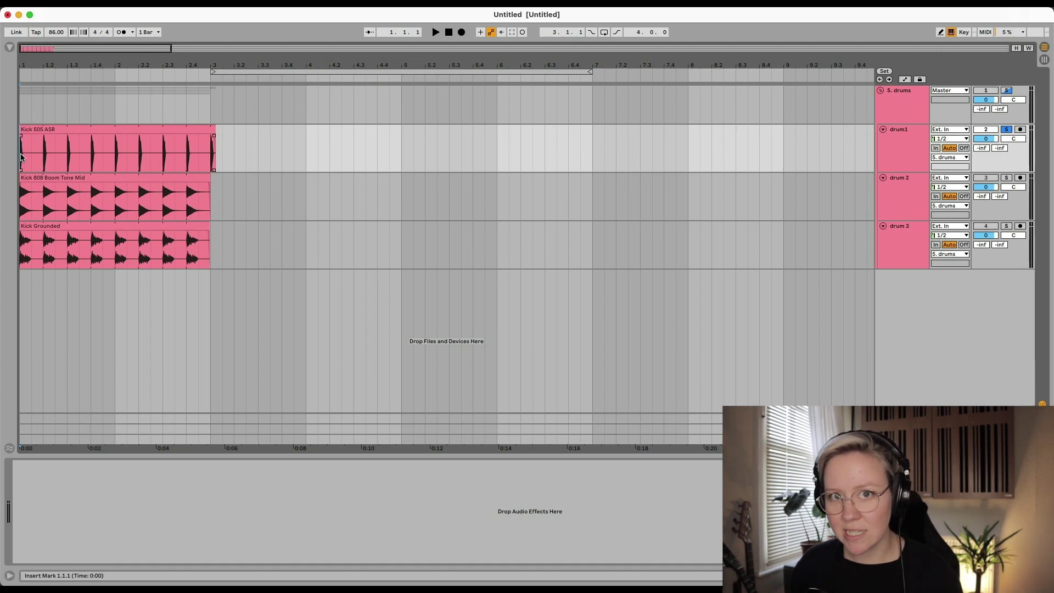
pyautogui.press('space')
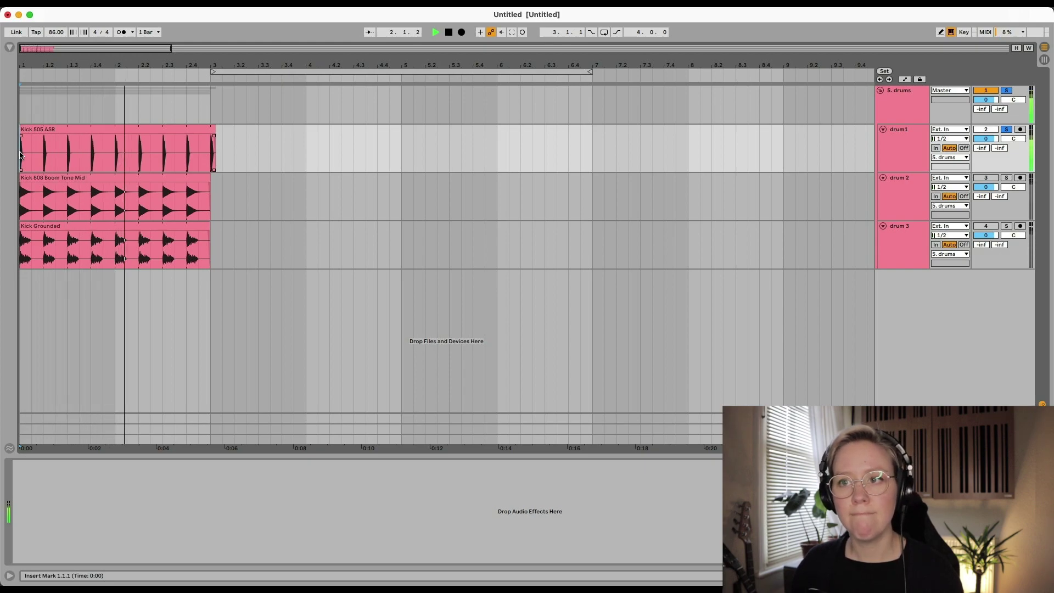
pyautogui.press('space')
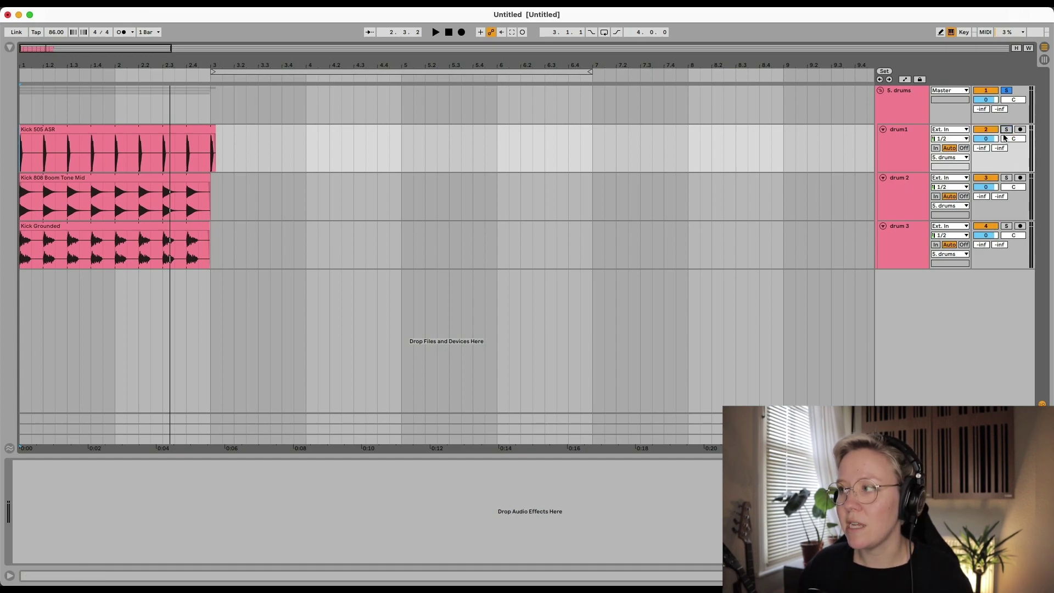
# Solo drum 2, select the drum1 track, and show the Browser.
pyautogui.click(1008, 178)
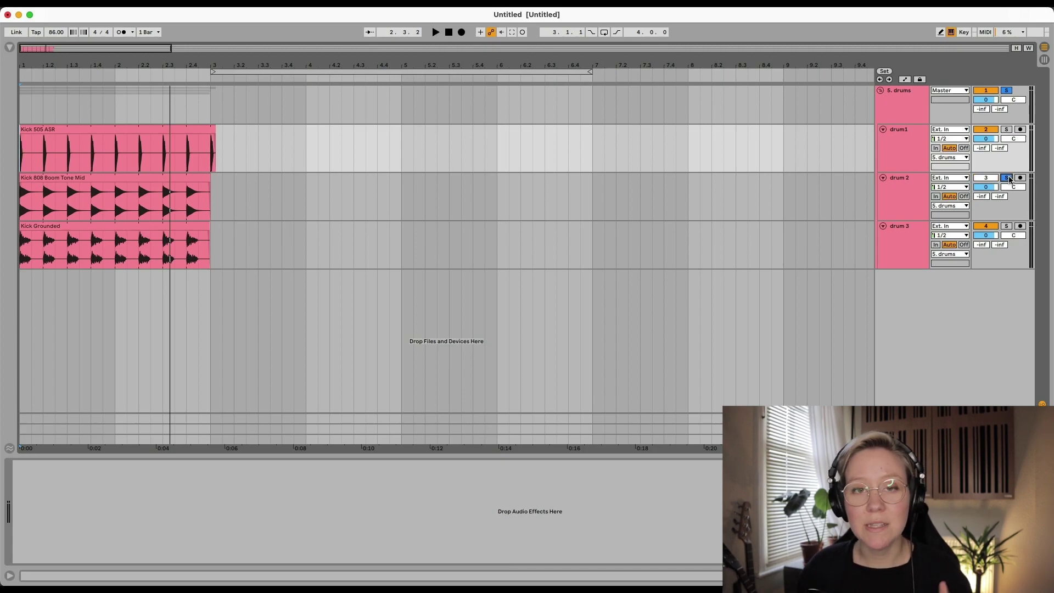
pyautogui.click(149, 126)
pyautogui.click(921, 149)
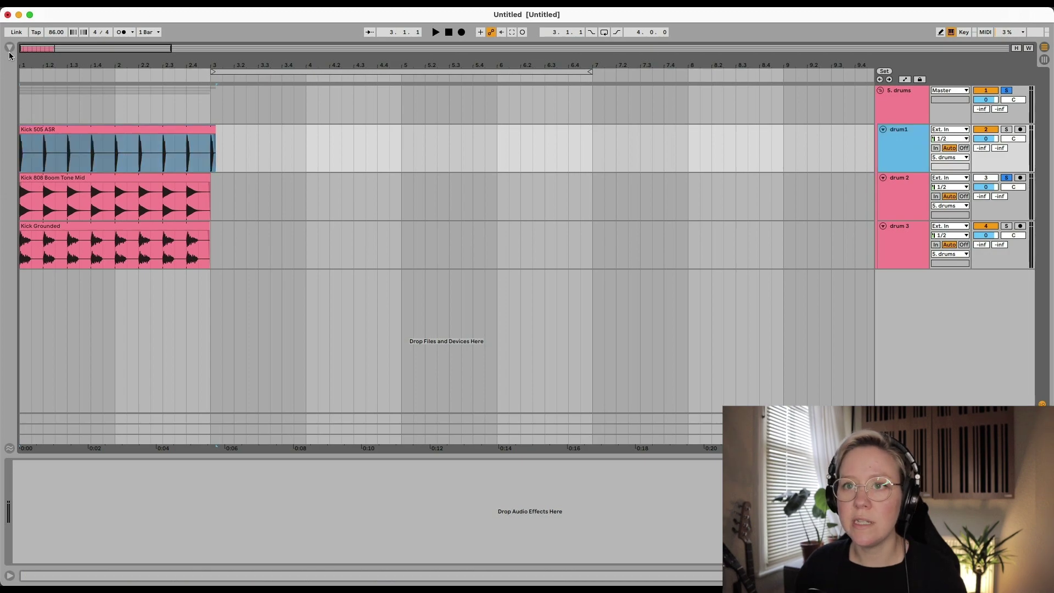
pyautogui.click(9, 48)
# Add Spectrum from Audio Effects > Utilities to the drum1 track and hide the Browser.
pyautogui.click(42, 187)
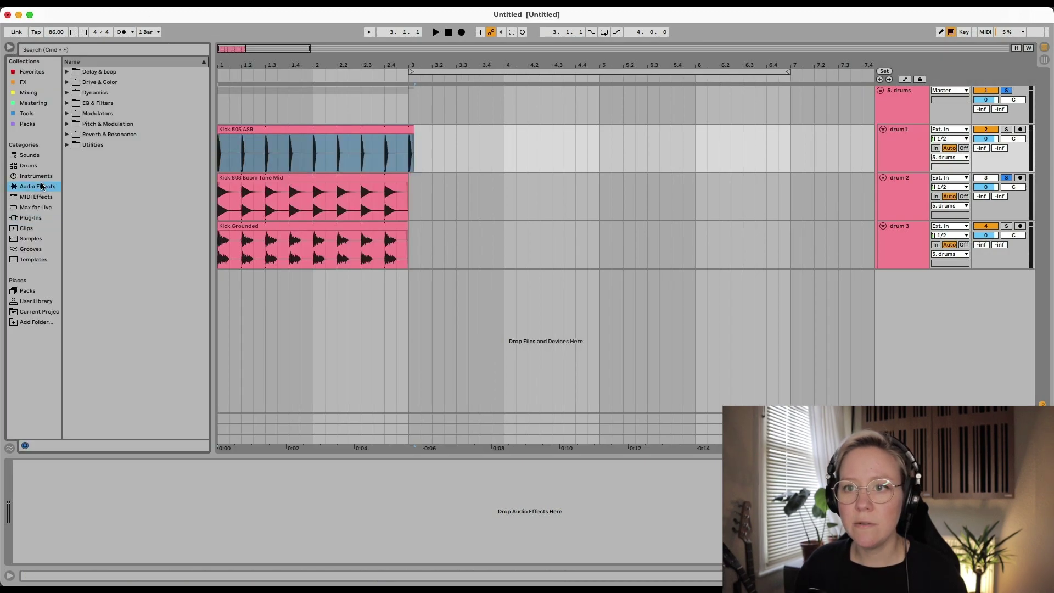
pyautogui.click(67, 145)
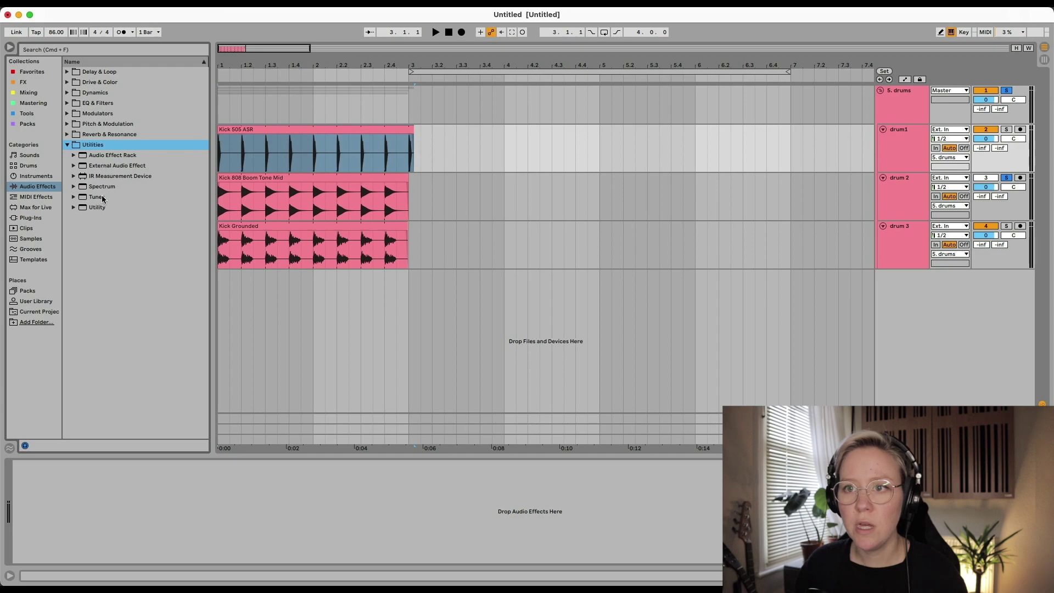
pyautogui.moveTo(99, 189); pyautogui.dragTo(322, 155)
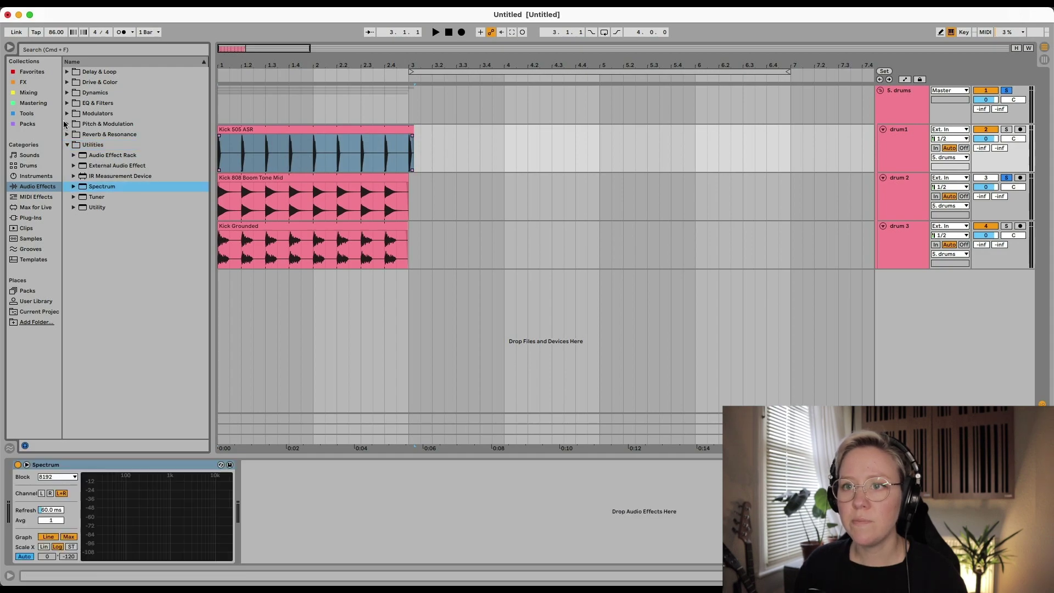
pyautogui.click(10, 49)
# Enlarge the Spectrum display, play the kick to check its frequency curve, then return to Arrangement.
pyautogui.doubleClick(172, 531)
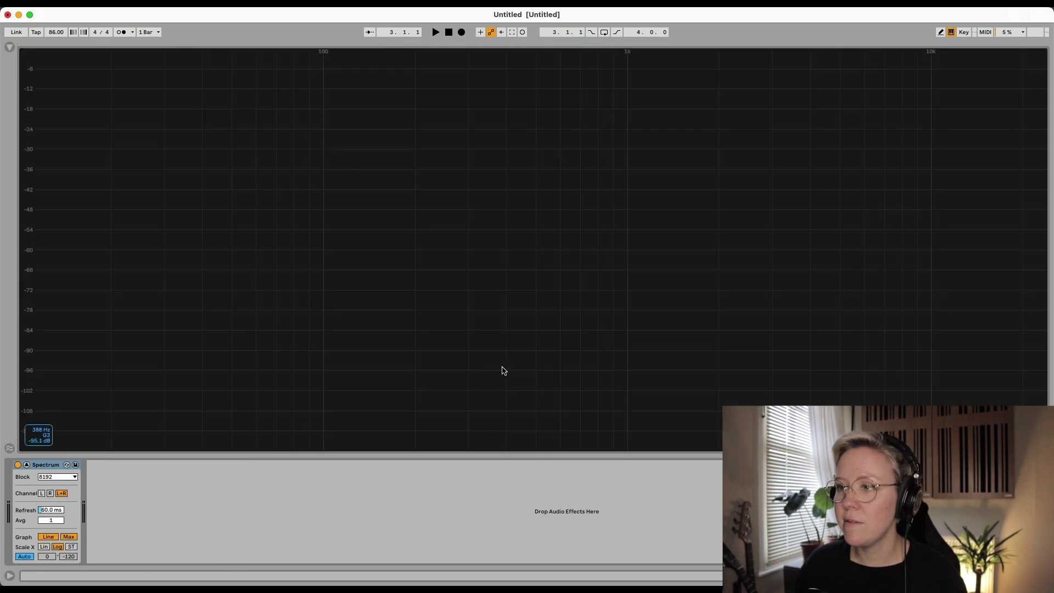
pyautogui.press('space')
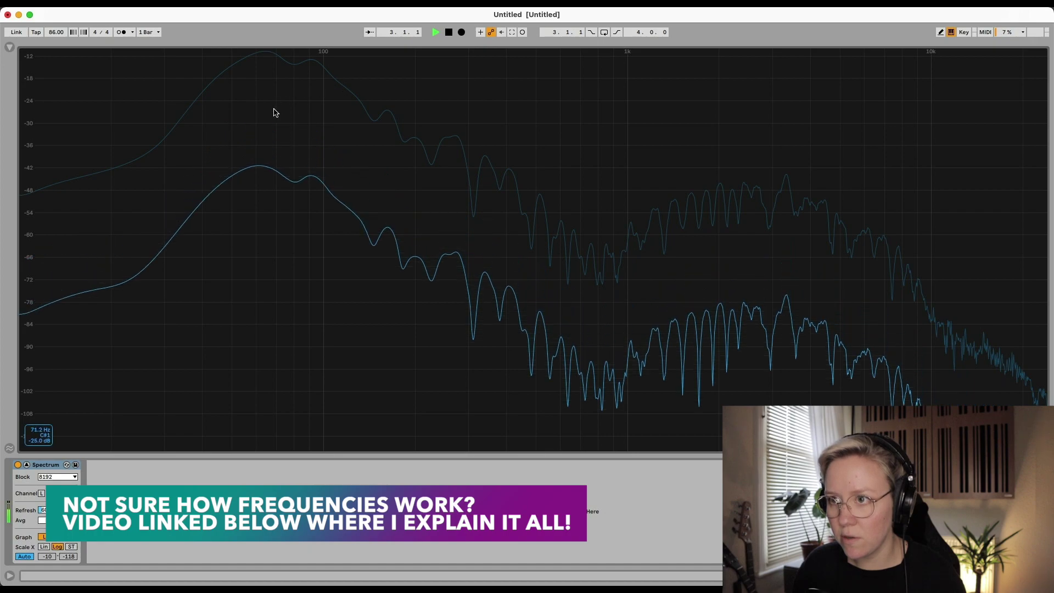
pyautogui.press('space')
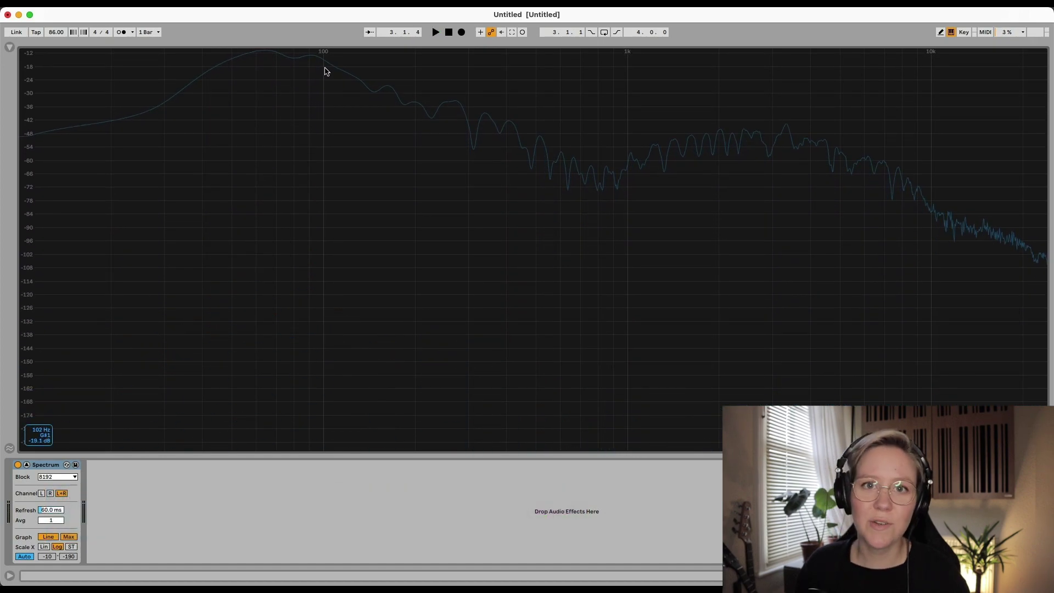
pyautogui.press('Tab')
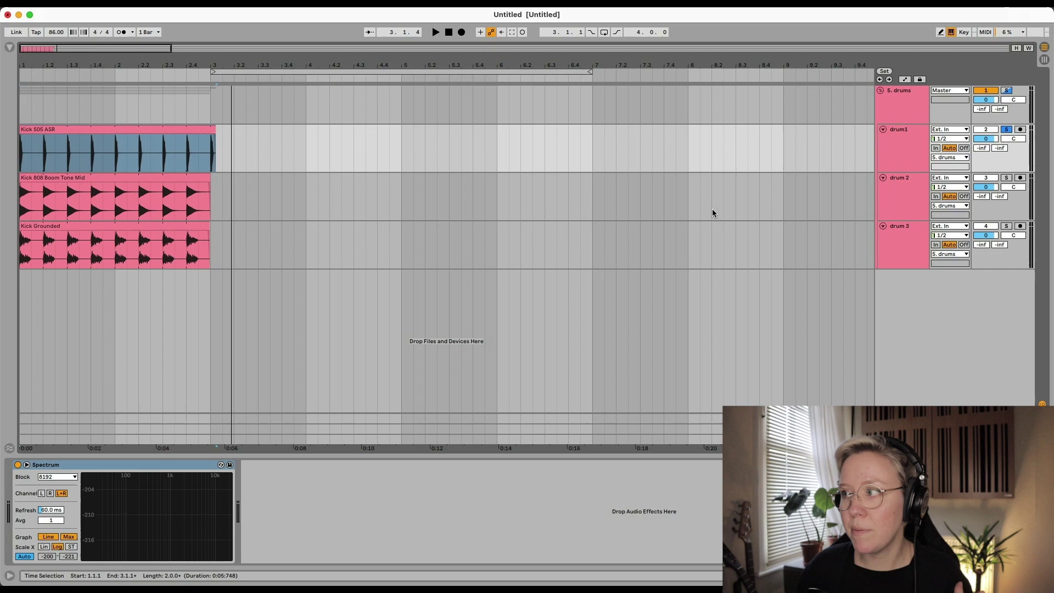
# Solo the drum 2 track and start playback from bar 1.
pyautogui.click(911, 196)
pyautogui.click(1006, 177)
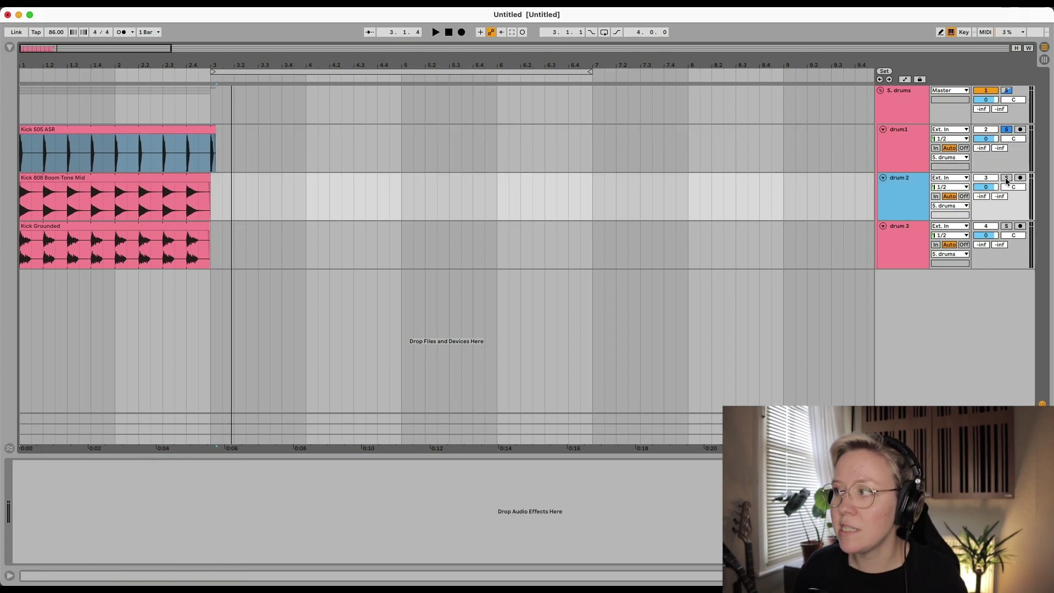
pyautogui.press('space')
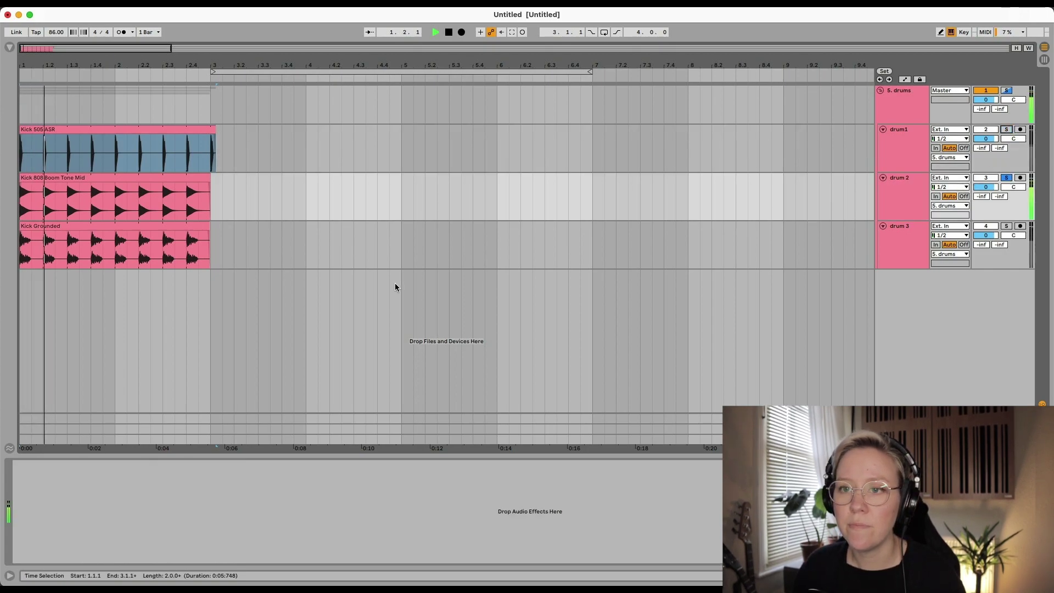
# Enlarge drum1's Spectrum display to fill the window.
pyautogui.click(896, 161)
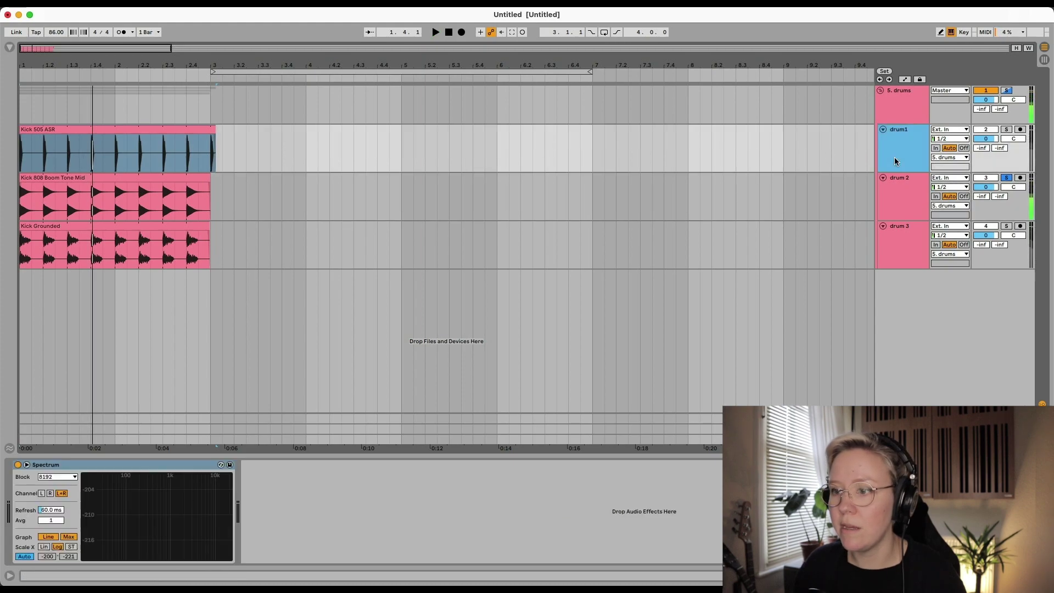
pyautogui.click(88, 466)
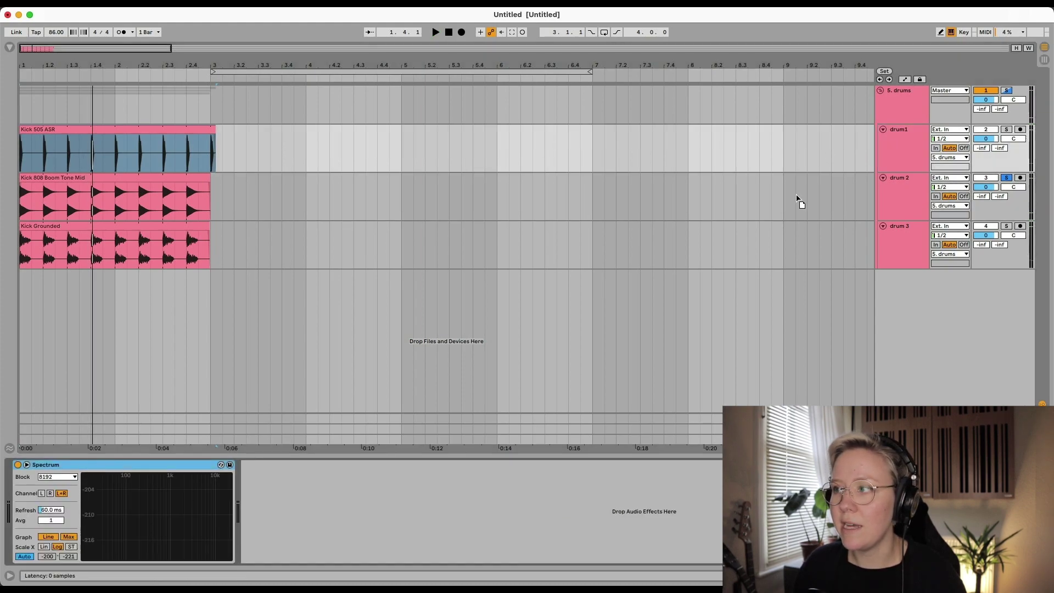
pyautogui.click(799, 200)
pyautogui.doubleClick(156, 510)
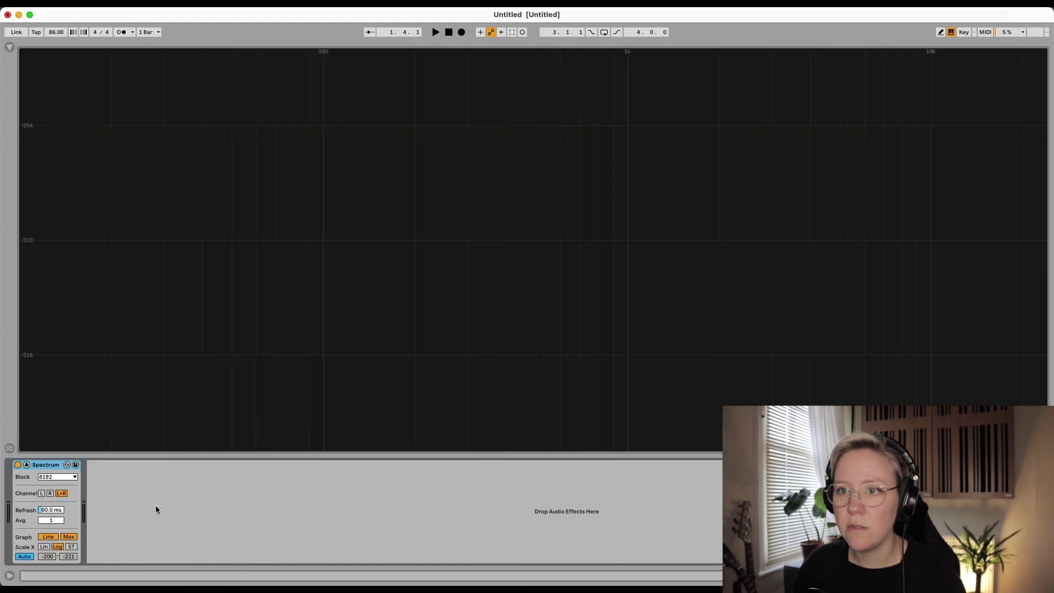
# Play the kicks twice to watch the spectrum peak near 28.8 Hz, then exit the full view.
pyautogui.press('space')
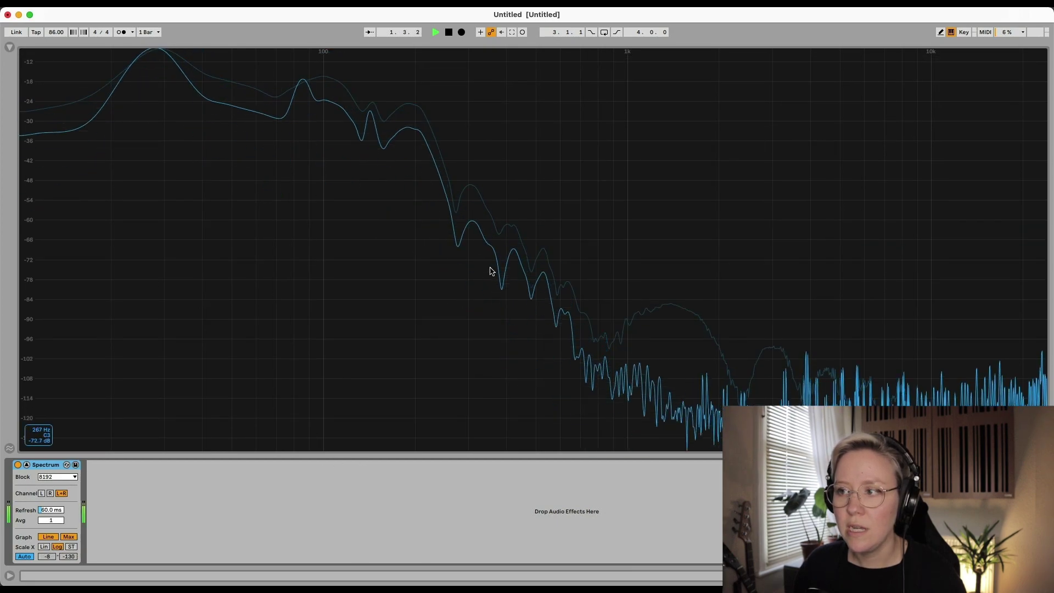
pyautogui.press('space')
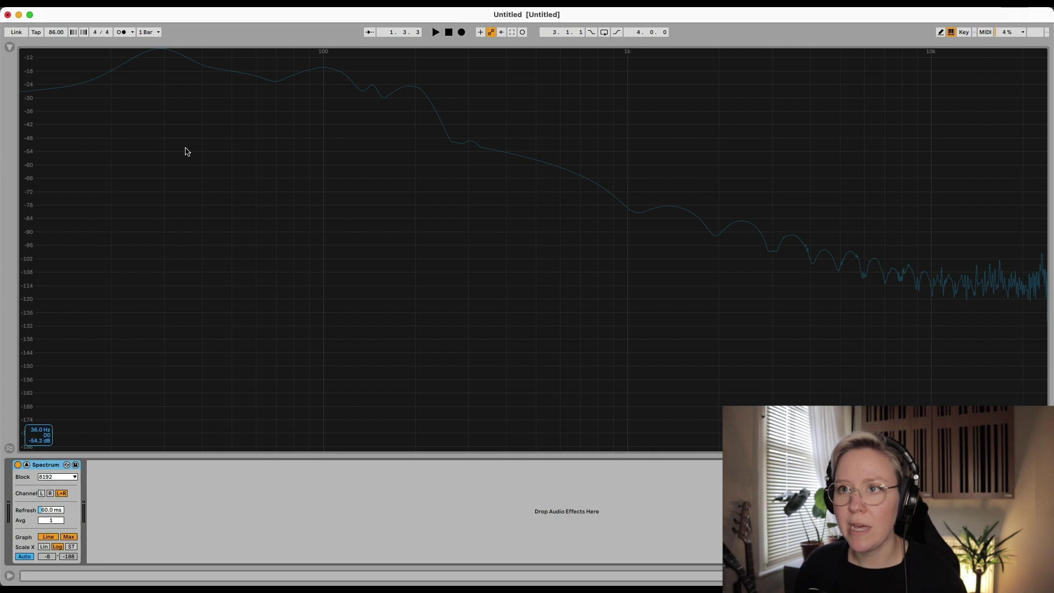
pyautogui.press('space')
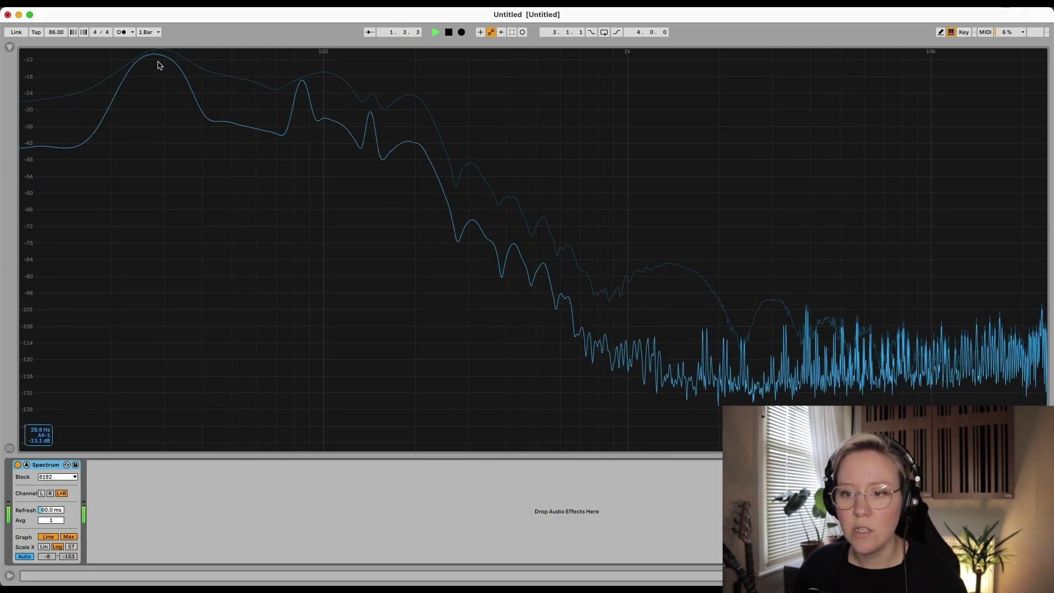
pyautogui.press('space')
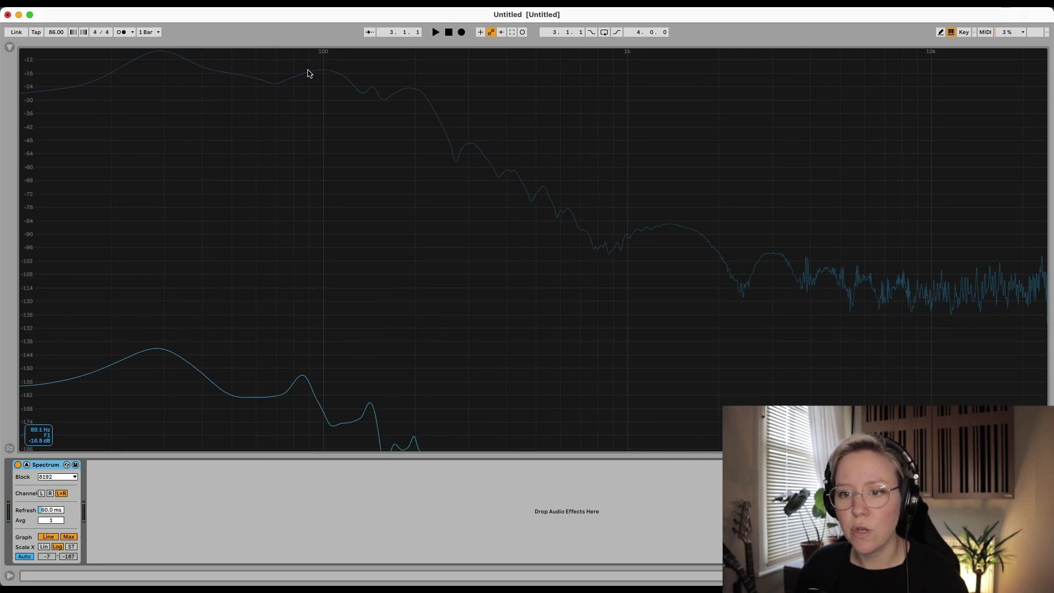
pyautogui.press('Escape')
pyautogui.click(389, 196)
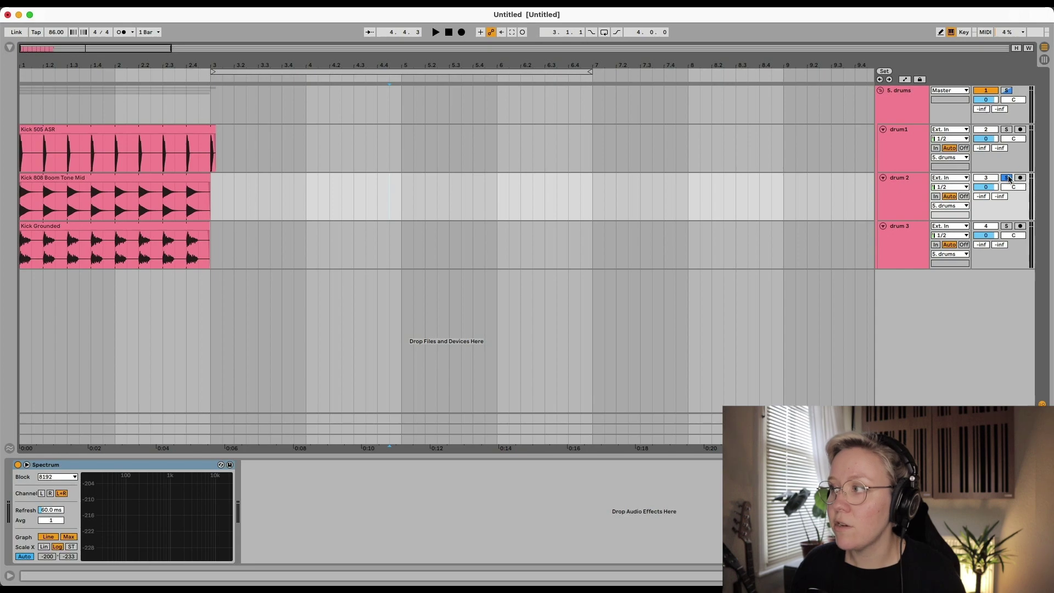
# Play the kicks from the start of the Kick 808 clip, stop, then restart from the beginning.
pyautogui.click(22, 208)
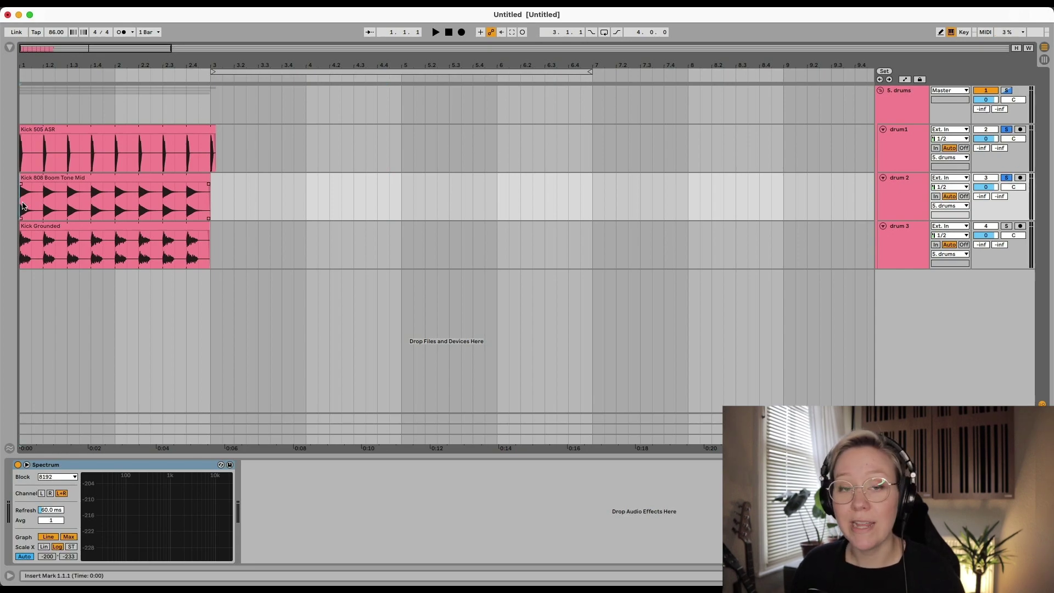
pyautogui.press('space')
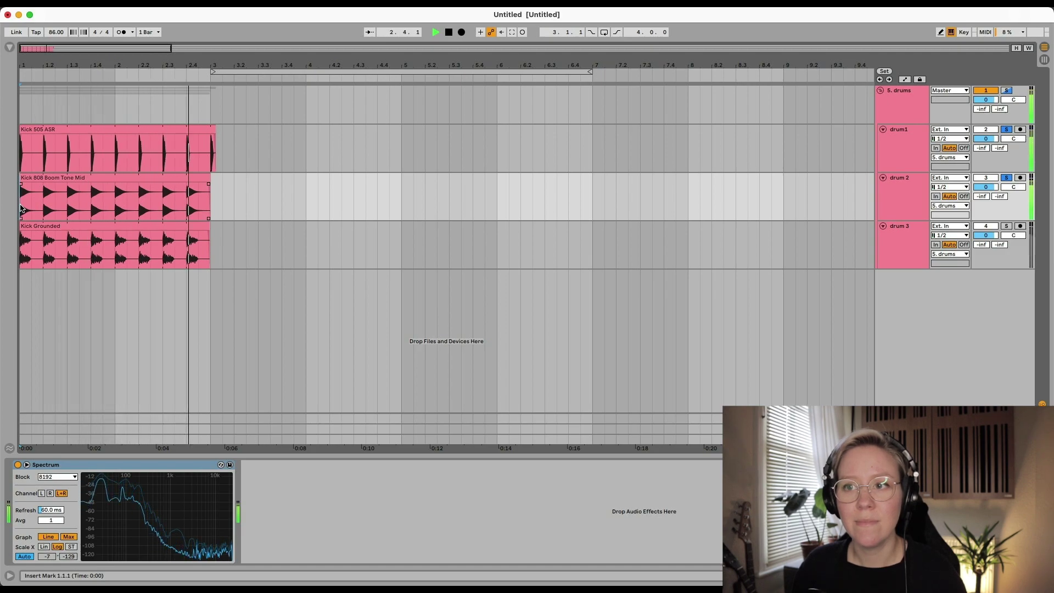
pyautogui.press('space')
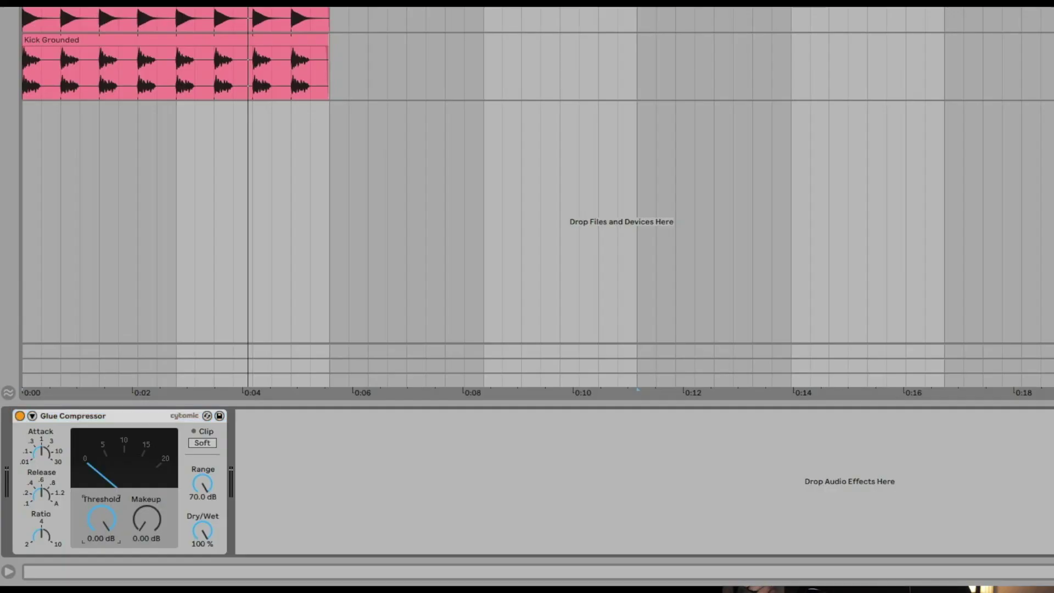
pyautogui.press('space')
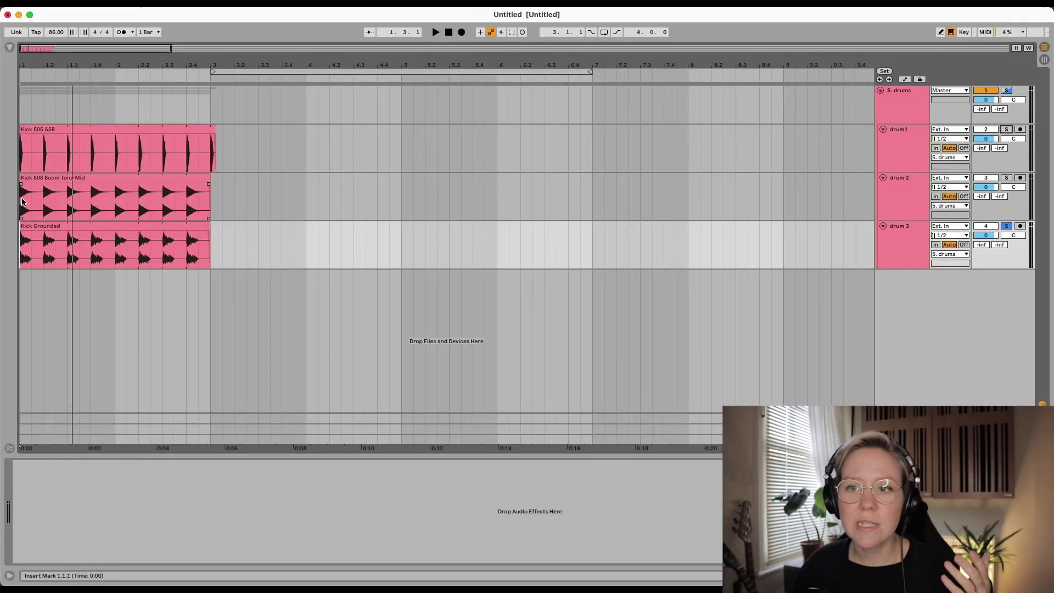
# Select the Kick Grounded clip and play it from bar 1, then stop.
pyautogui.click(101, 229)
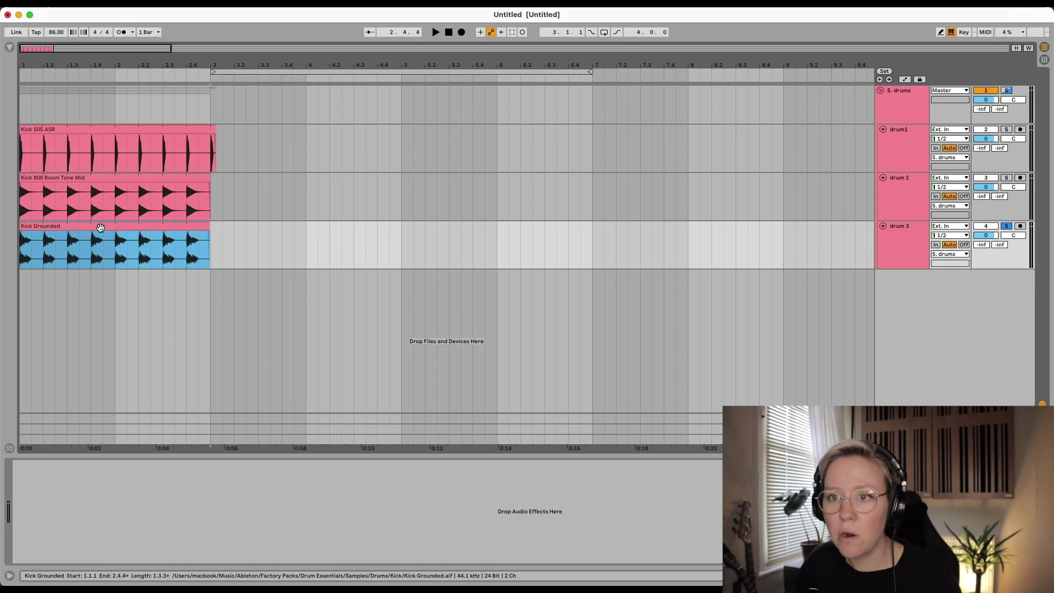
pyautogui.click(23, 251)
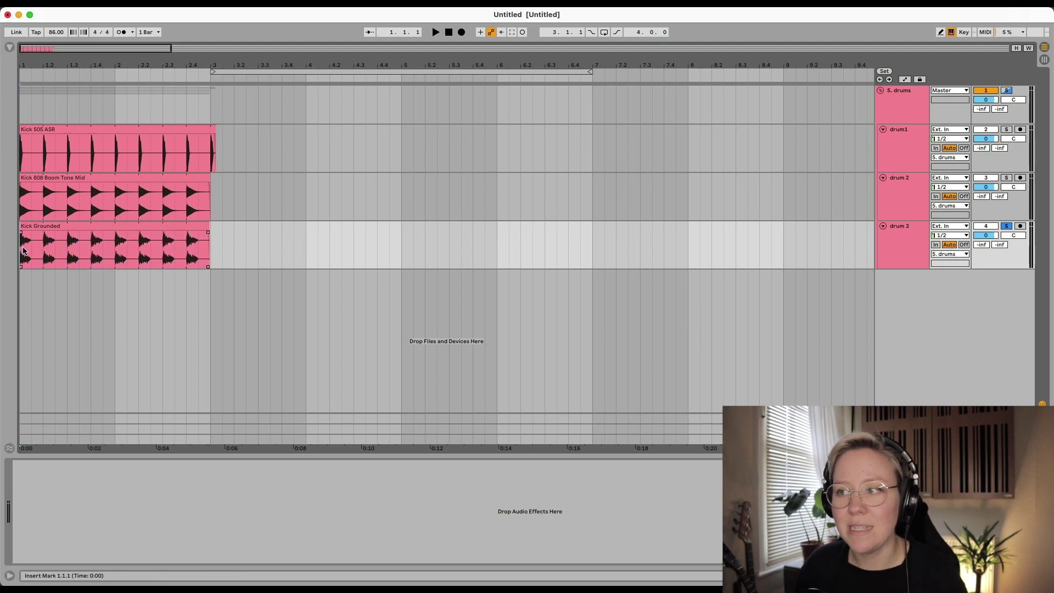
pyautogui.press('space')
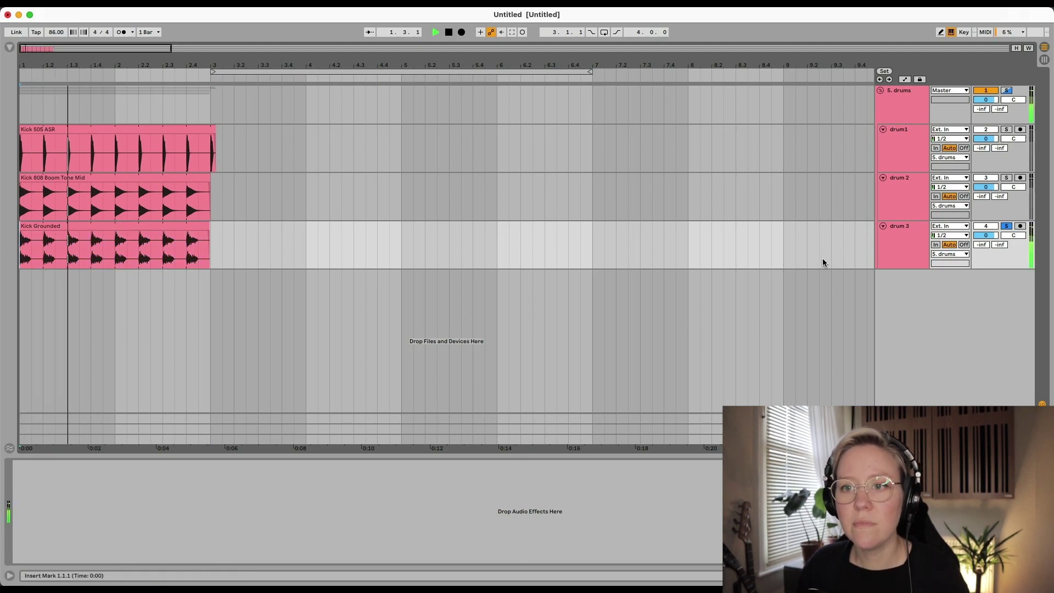
pyautogui.press('space')
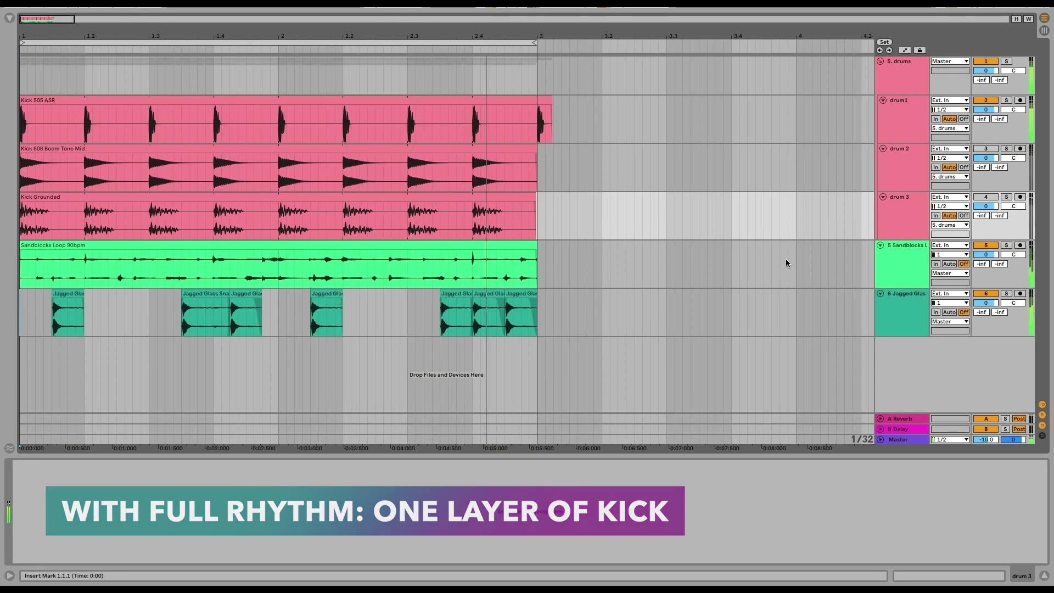
# Reactivate drum 2 and drum 3 with F3 and F4 so all three kicks play.
pyautogui.press('F3')
pyautogui.press('F4')
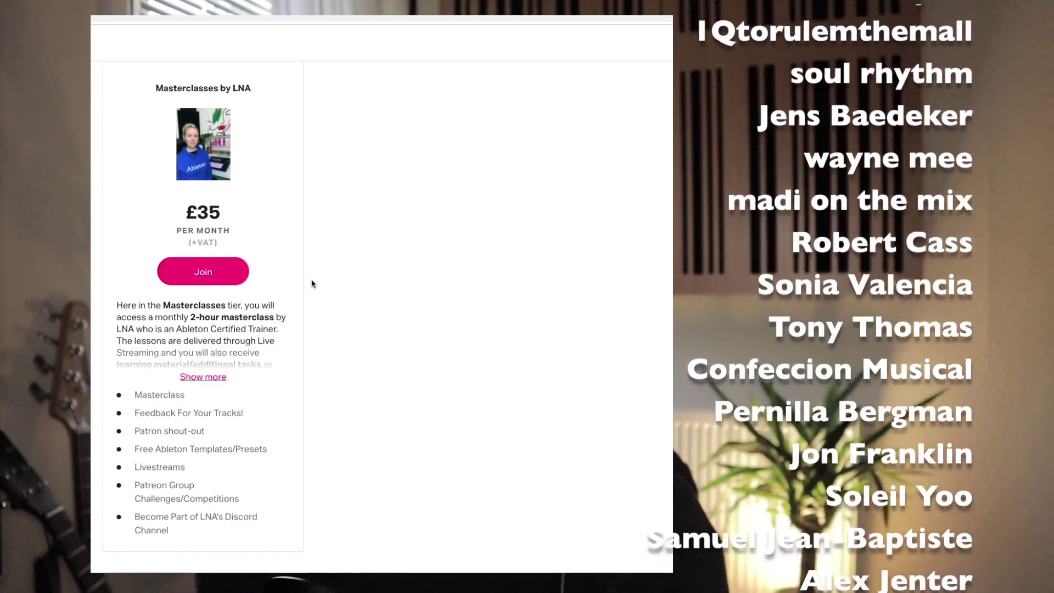
# Show the full Masterclasses tier description listing the next 6 masterclass dates and topics.
pyautogui.click(218, 378)
pyautogui.scroll(-4, 276, 421)
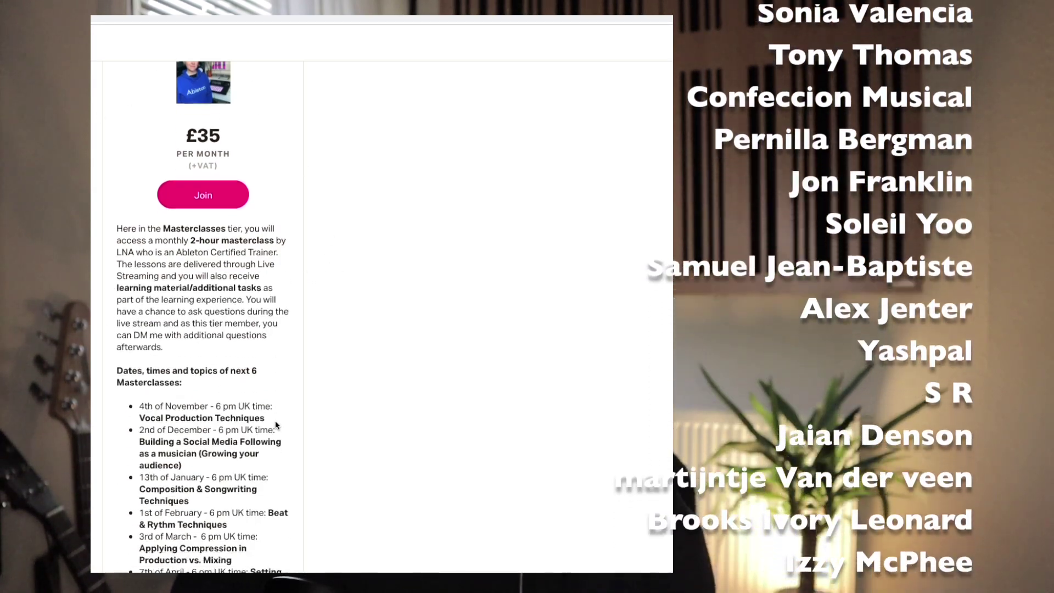